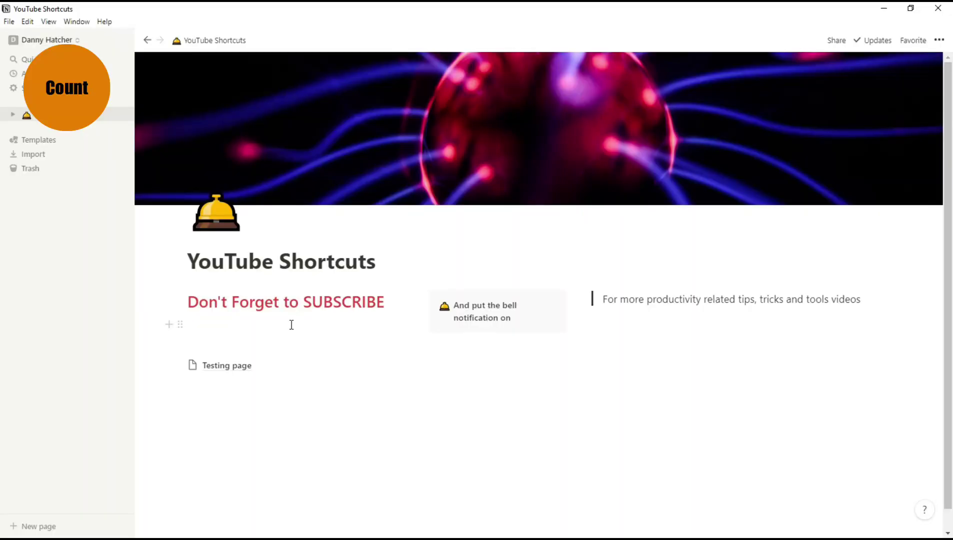
Step: Open Testing page, go back and forward with Ctrl+[ and Ctrl+], and toggle dark mode
left_click(243, 366)
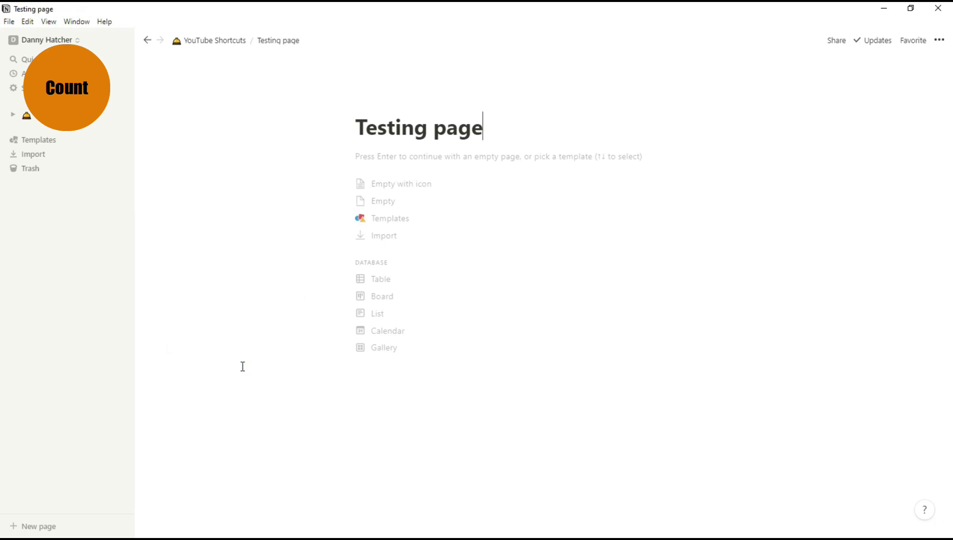
key("ctrl+bracketleft")
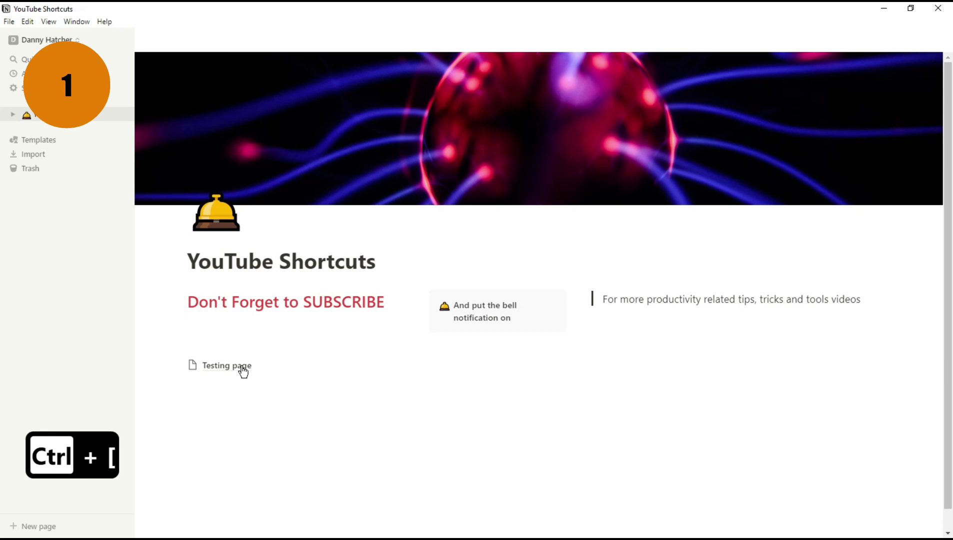
key("ctrl+bracketright")
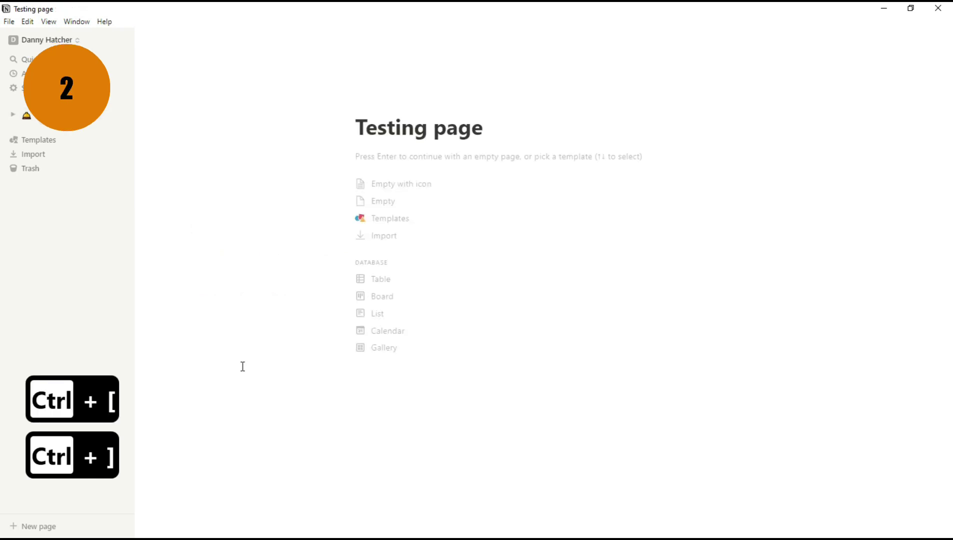
key("ctrl+bracketleft")
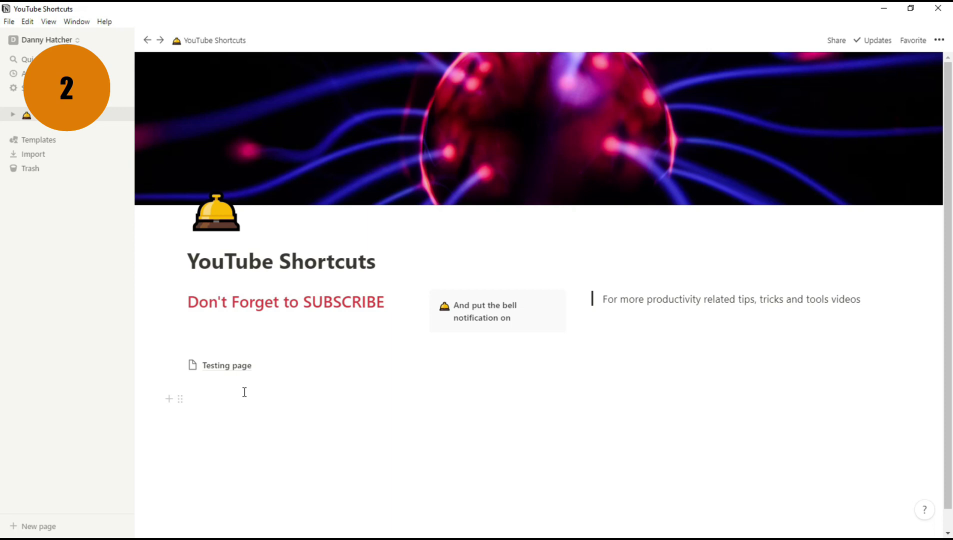
key("ctrl+shift+l")
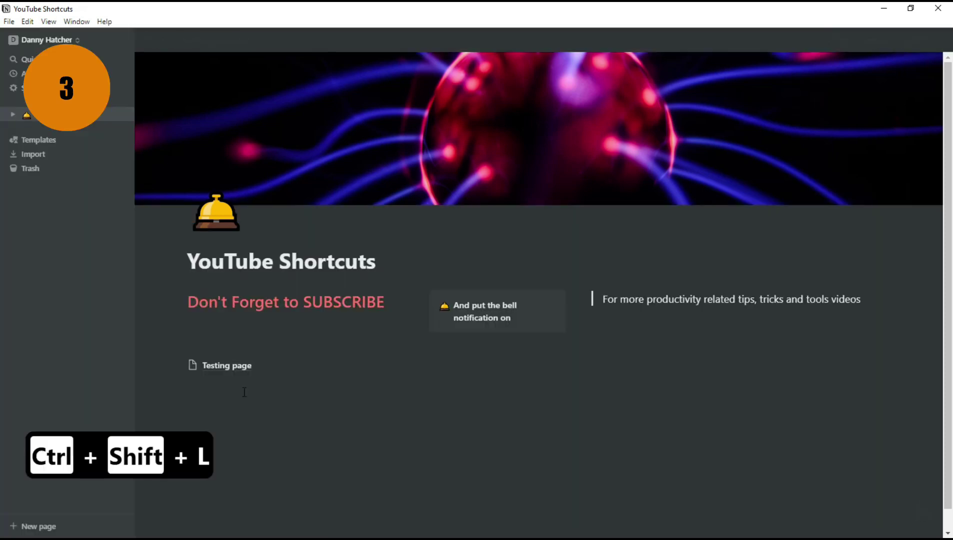
key("ctrl+shift+l")
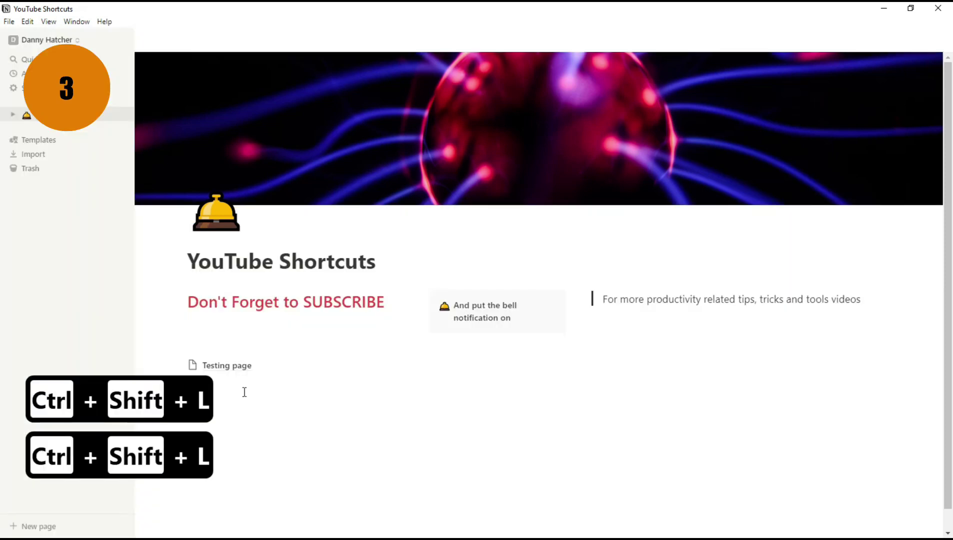
Step: Open and close the emoji picker below Testing page with Win+. and Win+;
left_click(205, 380)
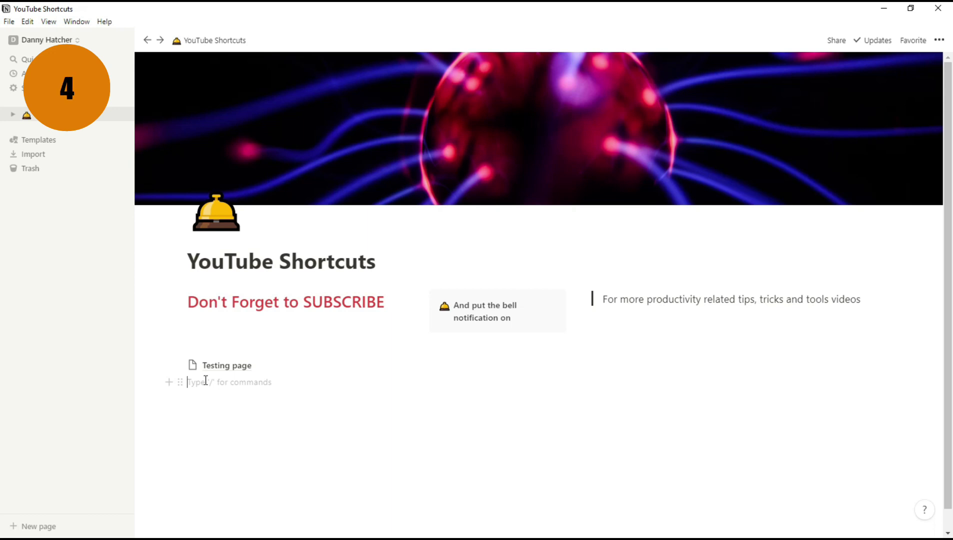
key("super+period")
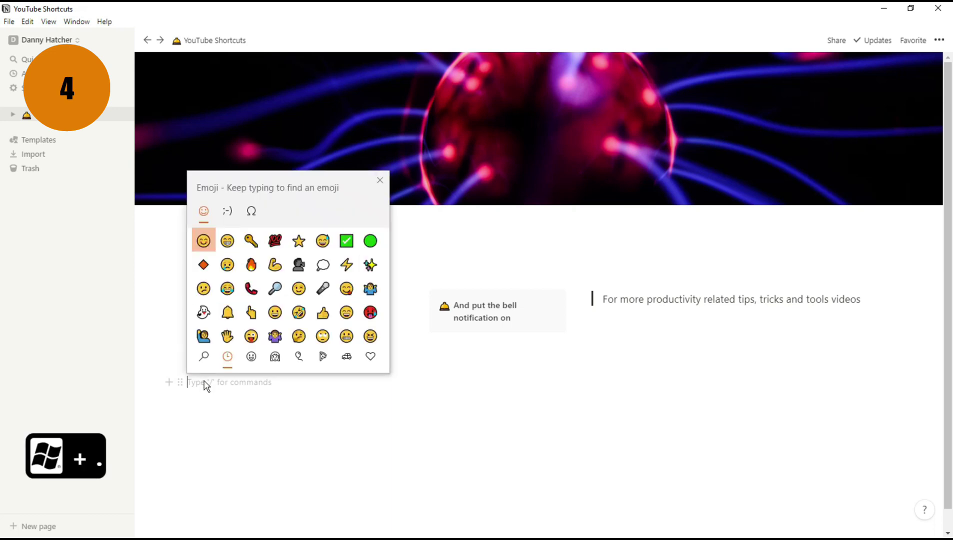
left_click(204, 383)
key("super+semicolon")
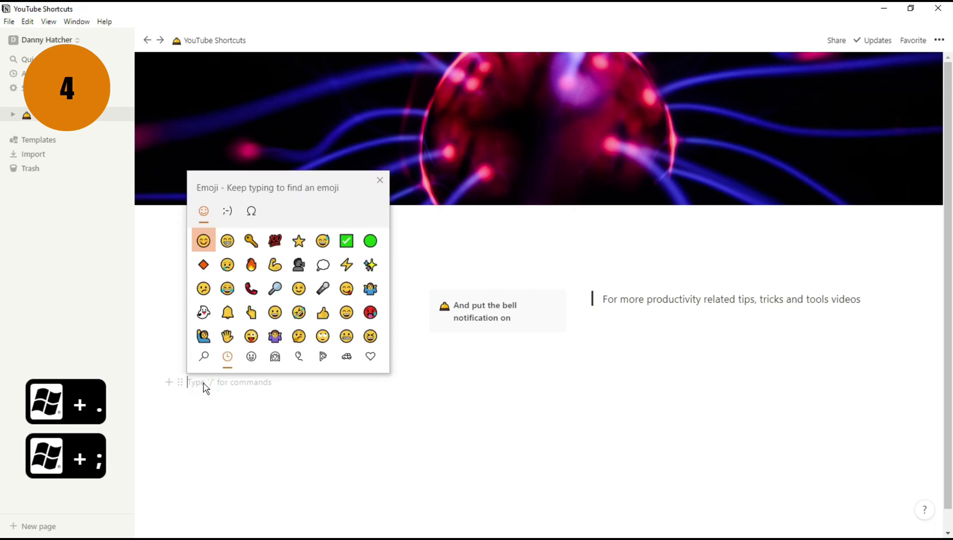
left_click(250, 368)
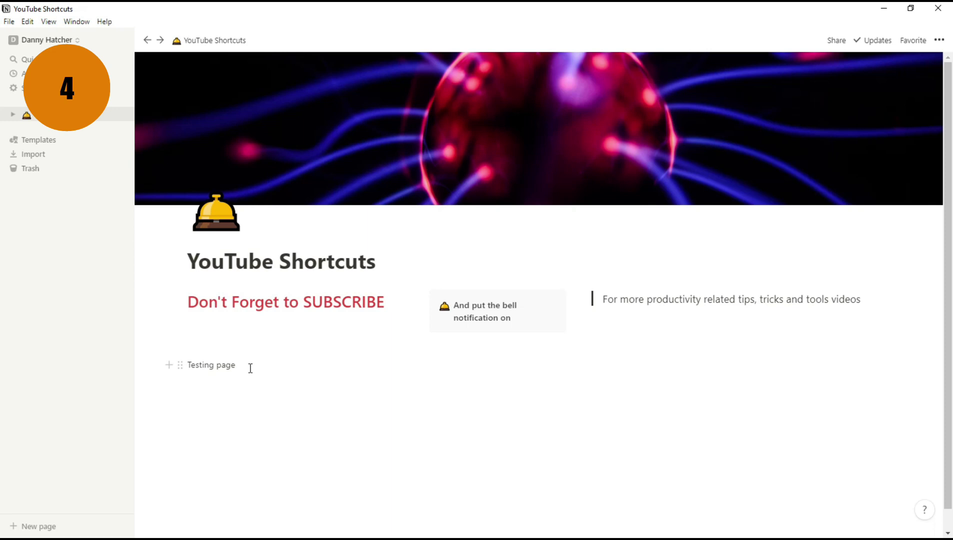
Step: Add a new empty block and a soft line break after Testing page
key("Return")
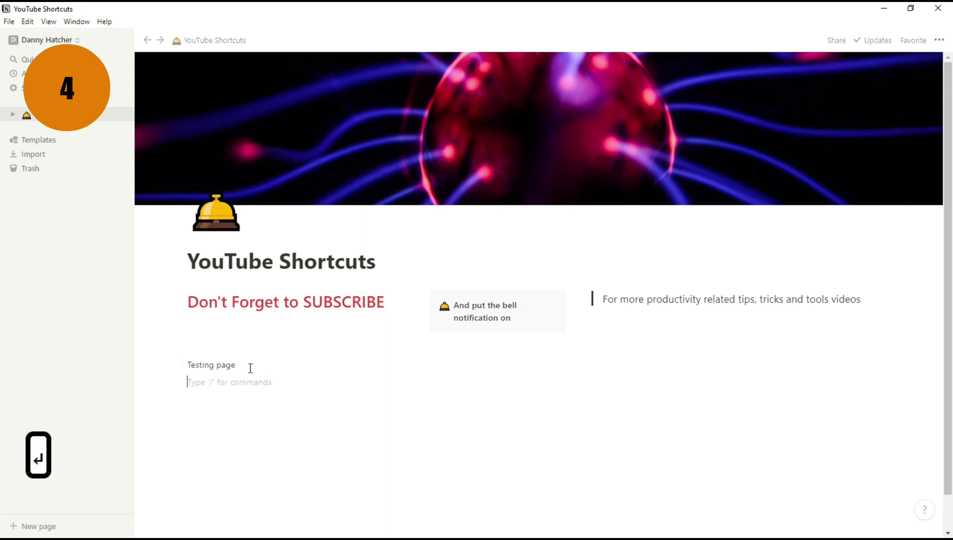
left_click(182, 381)
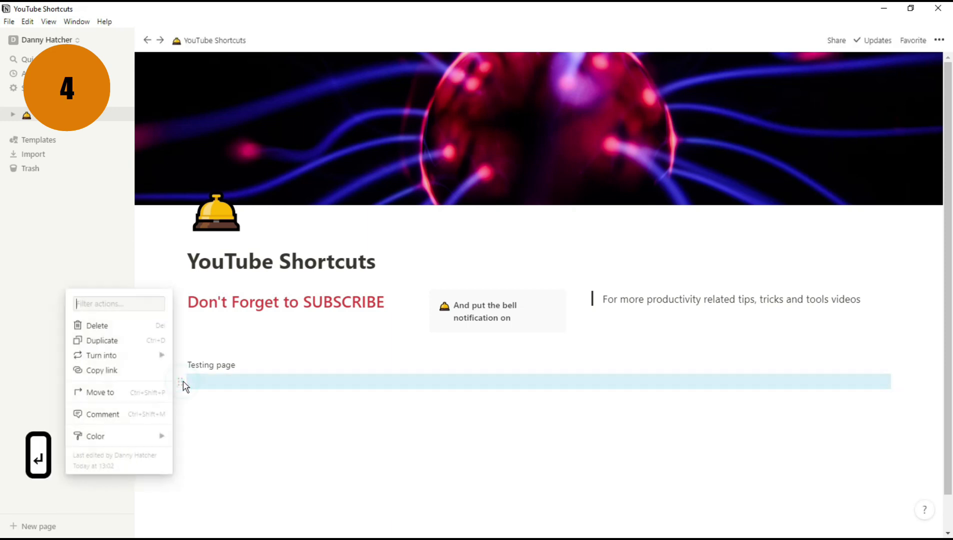
left_click(241, 365)
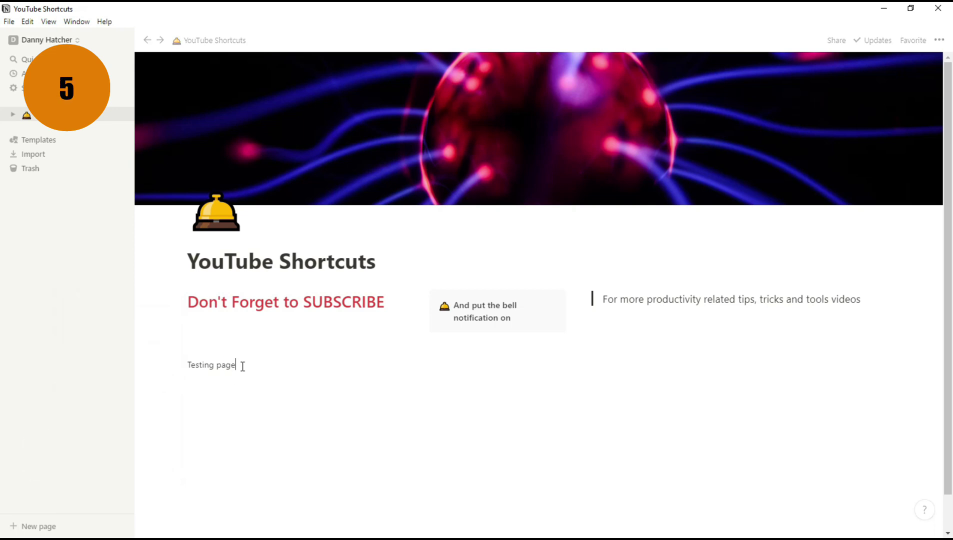
key("shift+Return")
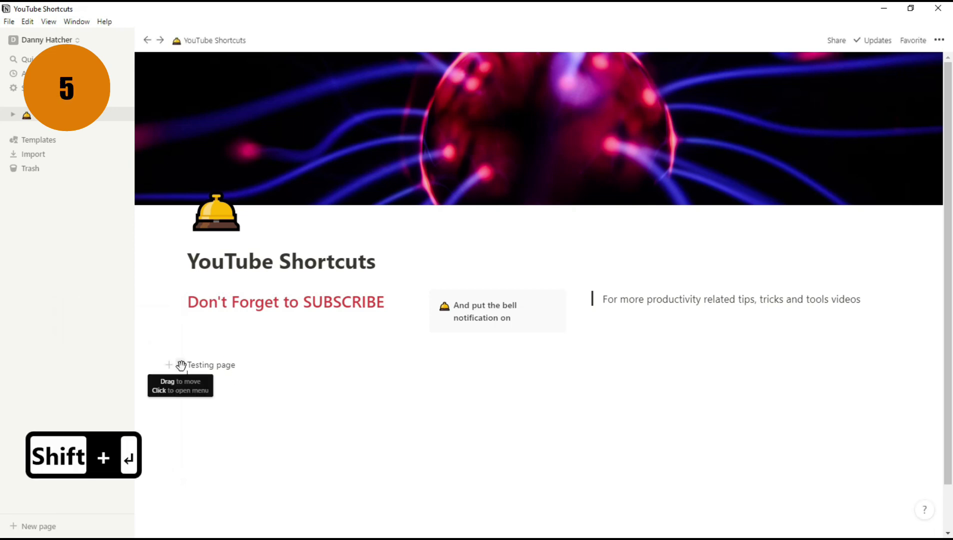
left_click(180, 366)
left_click(197, 374)
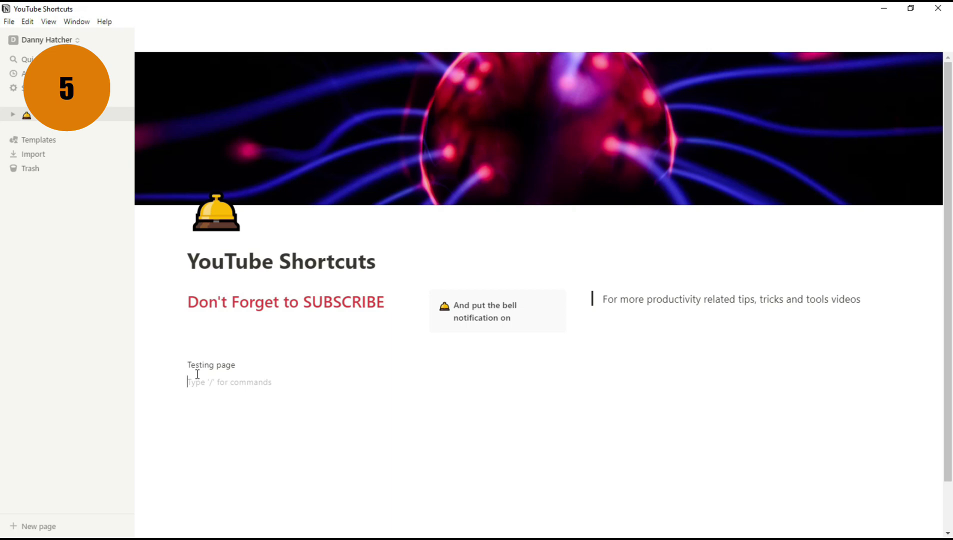
type("/div")
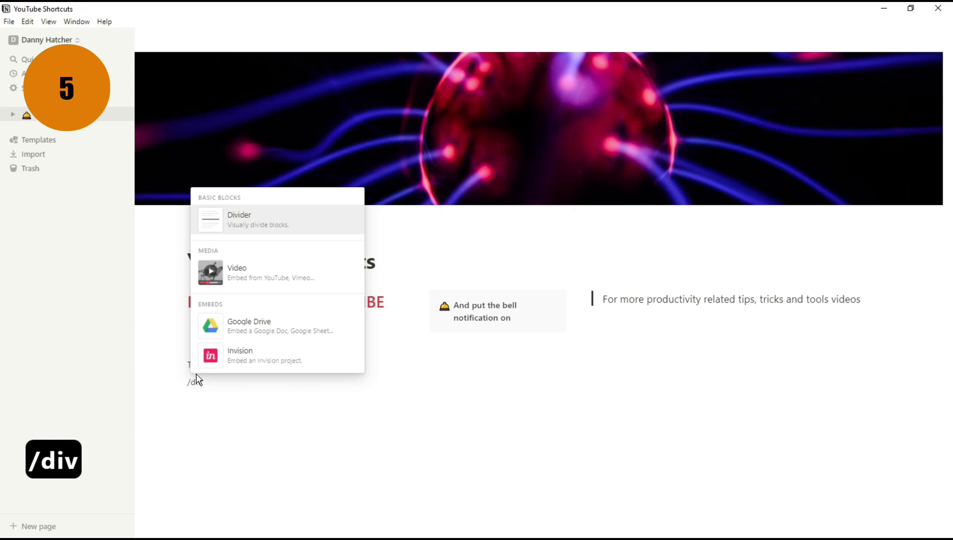
key("BackSpace")
key("BackSpace")
key("BackSpace")
key("BackSpace")
type("---")
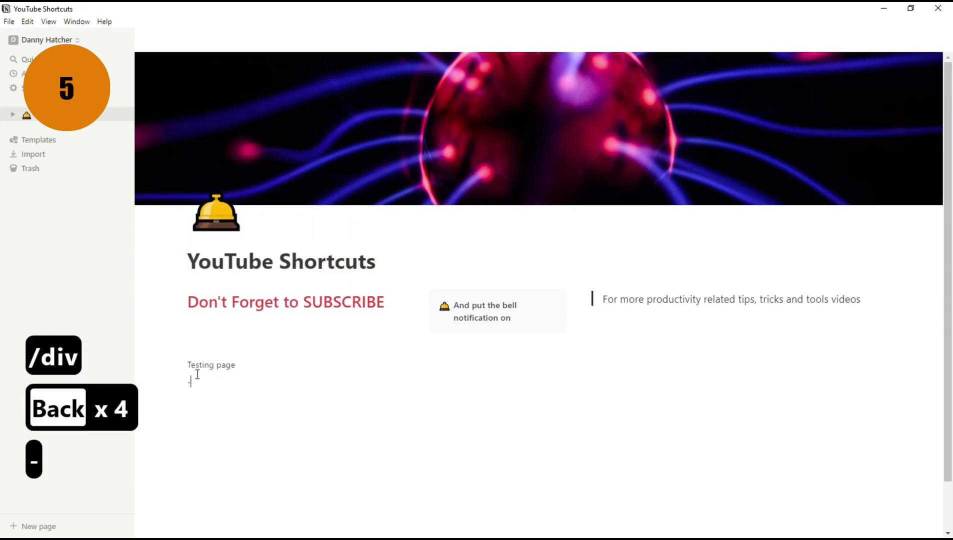
key("Delete")
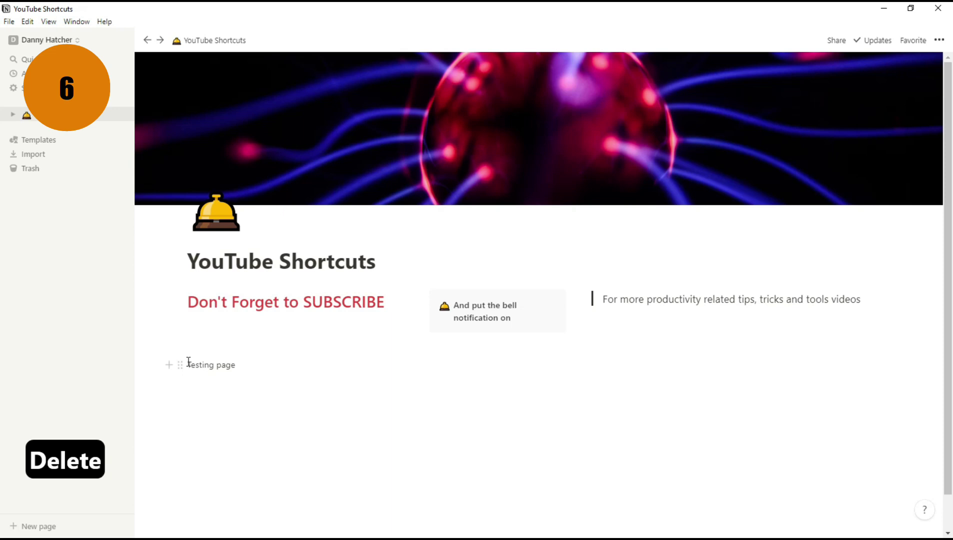
Step: Make the words 'Testing page' bold, italic and struck through
left_click_drag(188, 364, 241, 364)
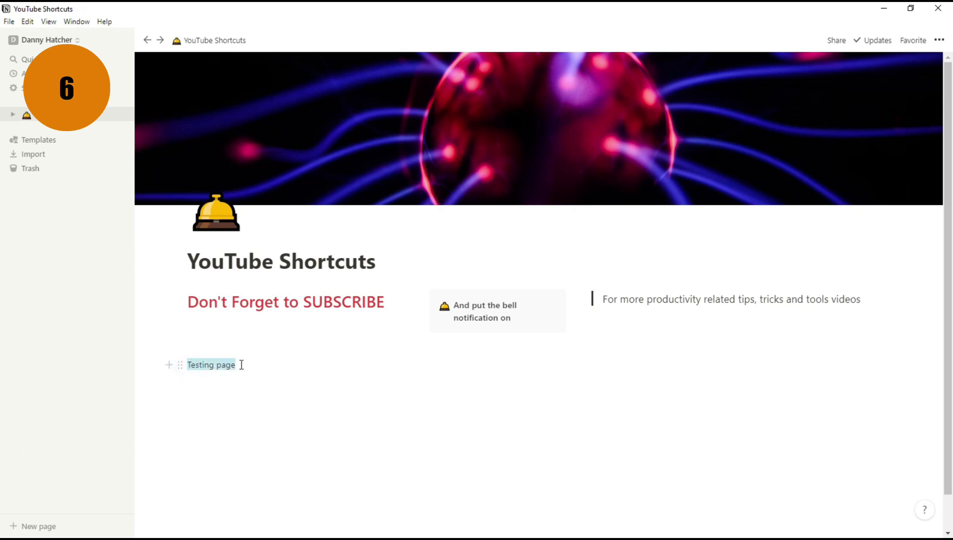
key("ctrl+b")
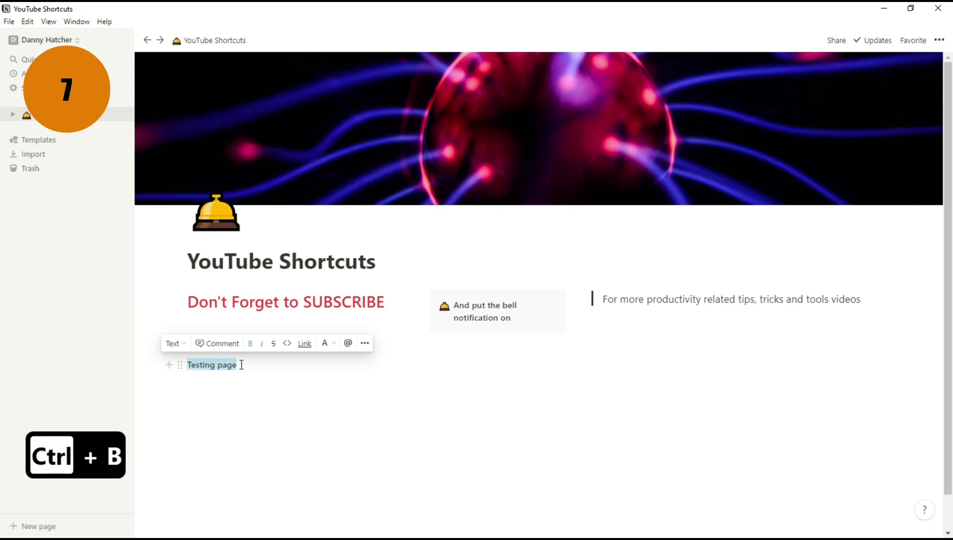
key("ctrl+i")
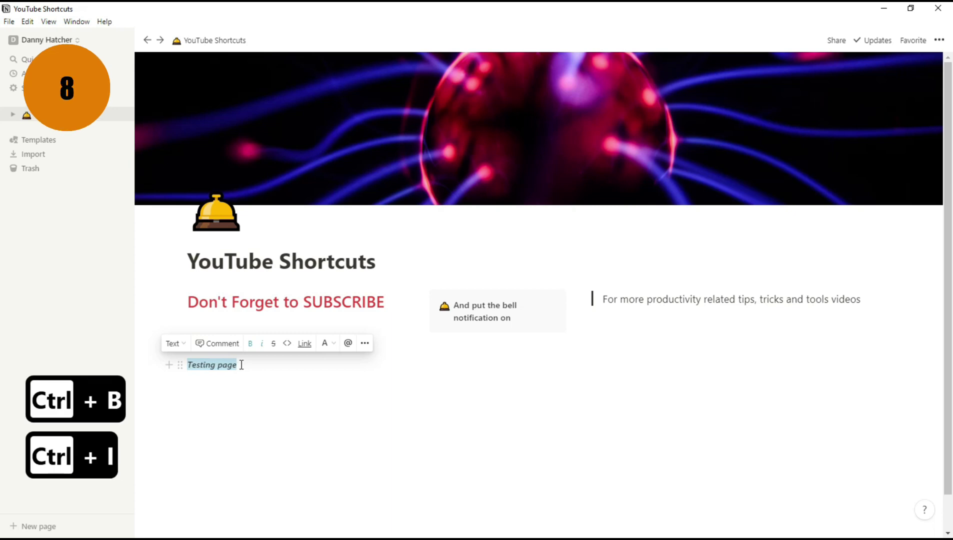
key("ctrl+shift+s")
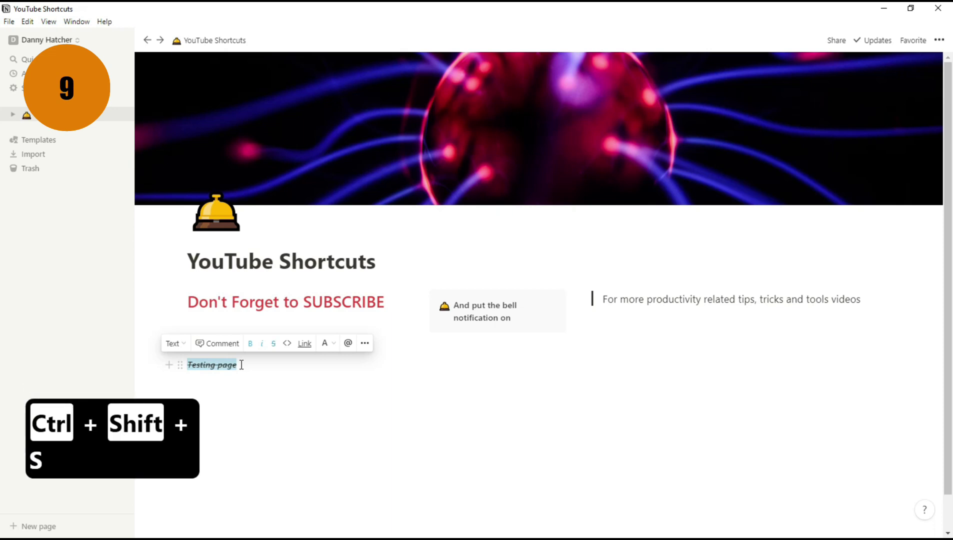
Step: Paste the copied URL as a link onto 'Testing page'
key("ctrl+k")
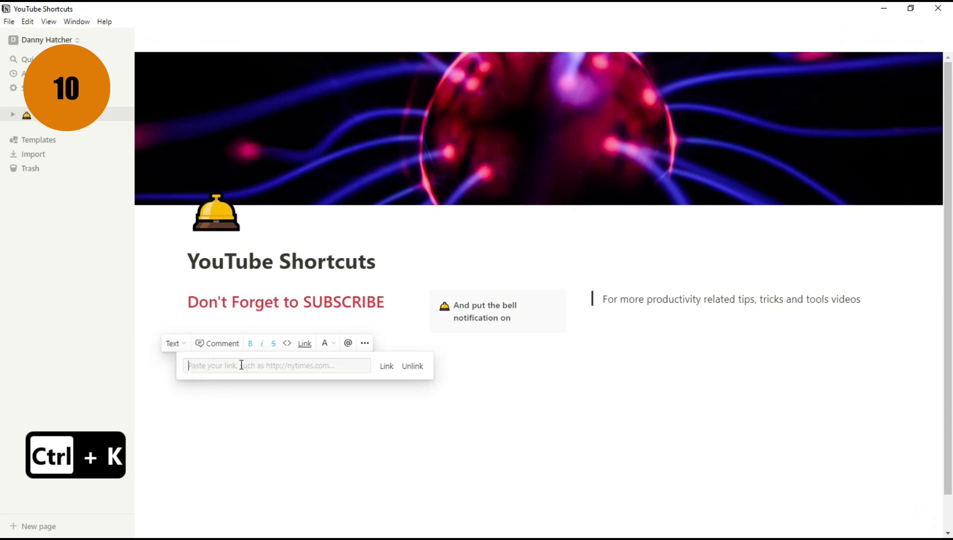
key("Escape")
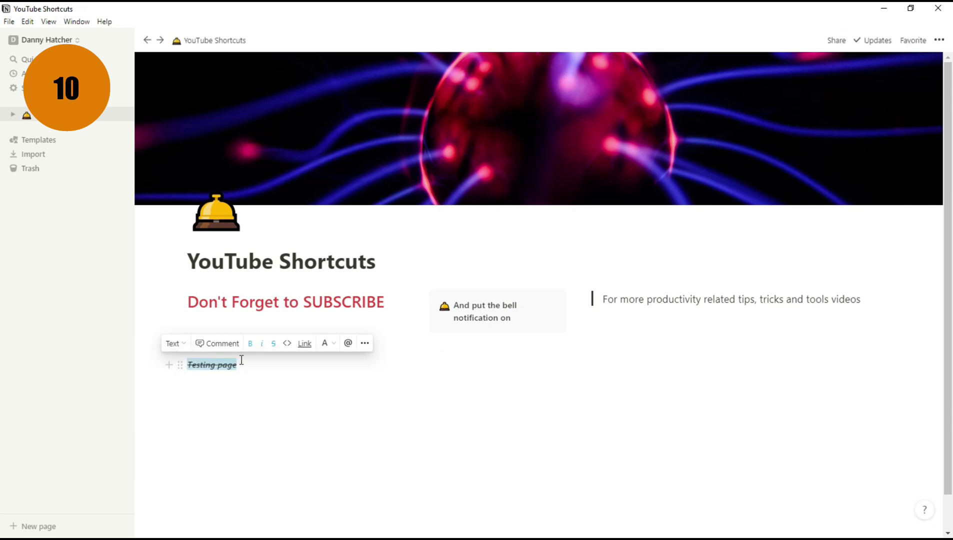
key("ctrl+v")
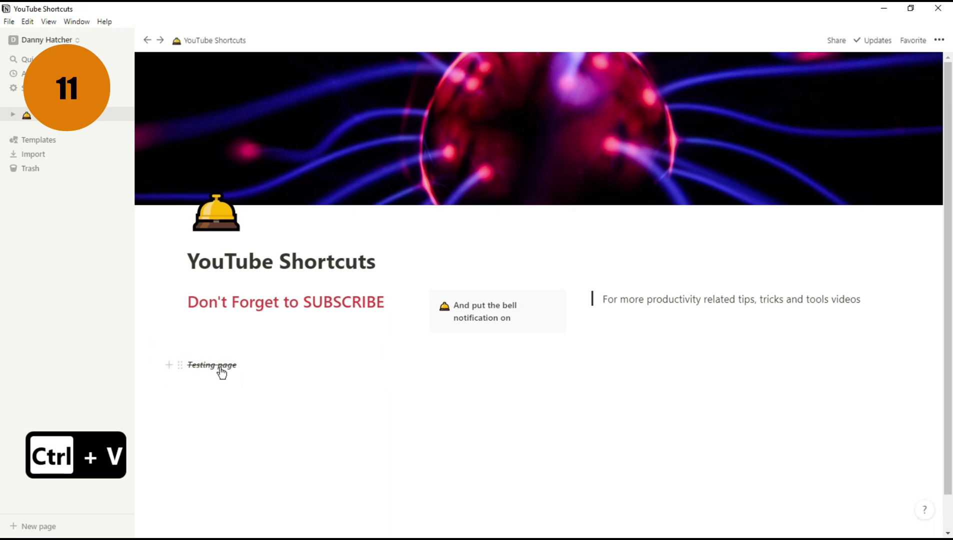
Step: Open the Testing page link, indent the 'tab' line under Testing text, move it lower, then outdent it
left_click(221, 373)
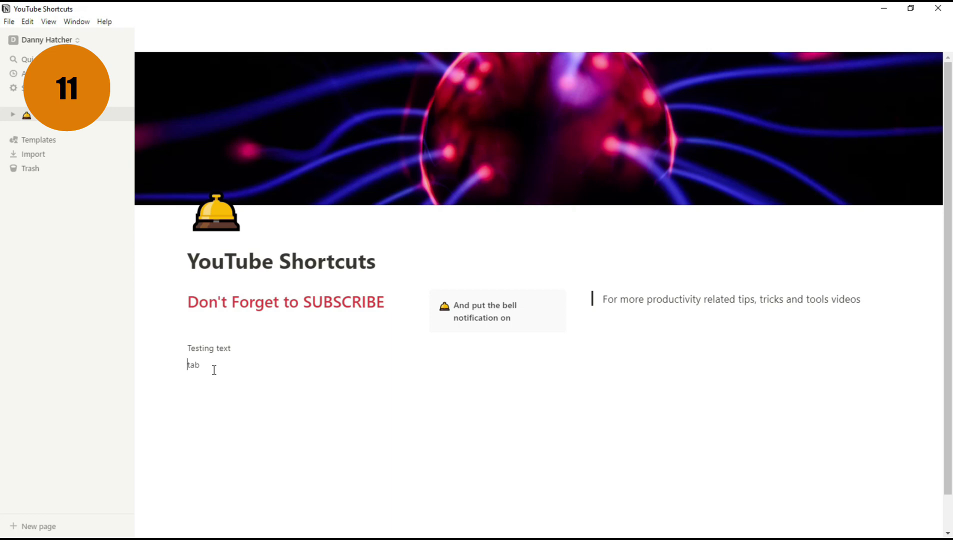
key("Tab")
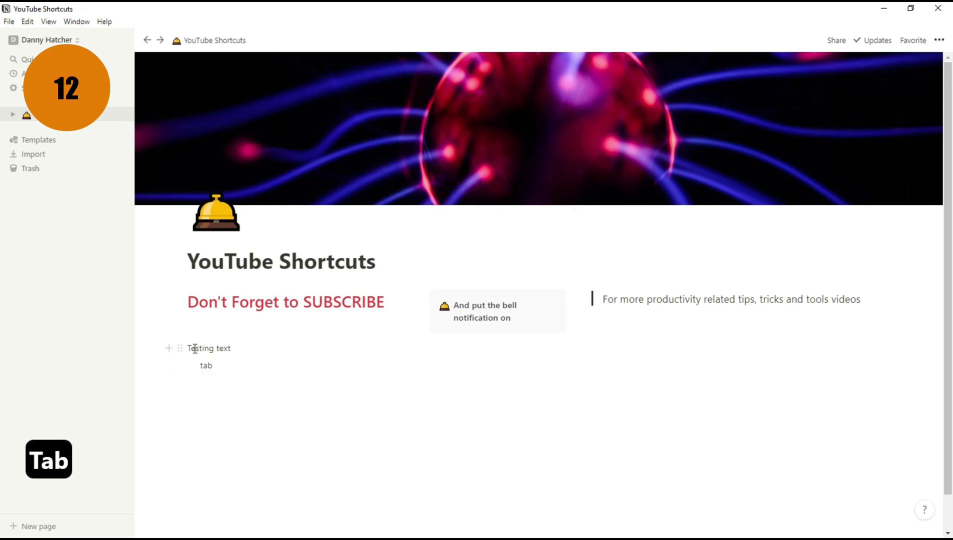
key("Tab")
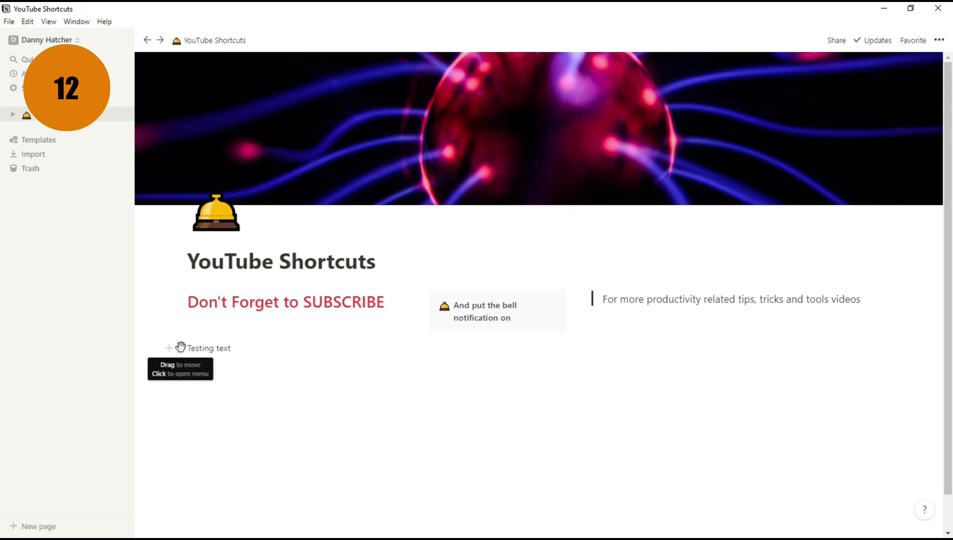
left_click_drag(180, 347, 184, 380)
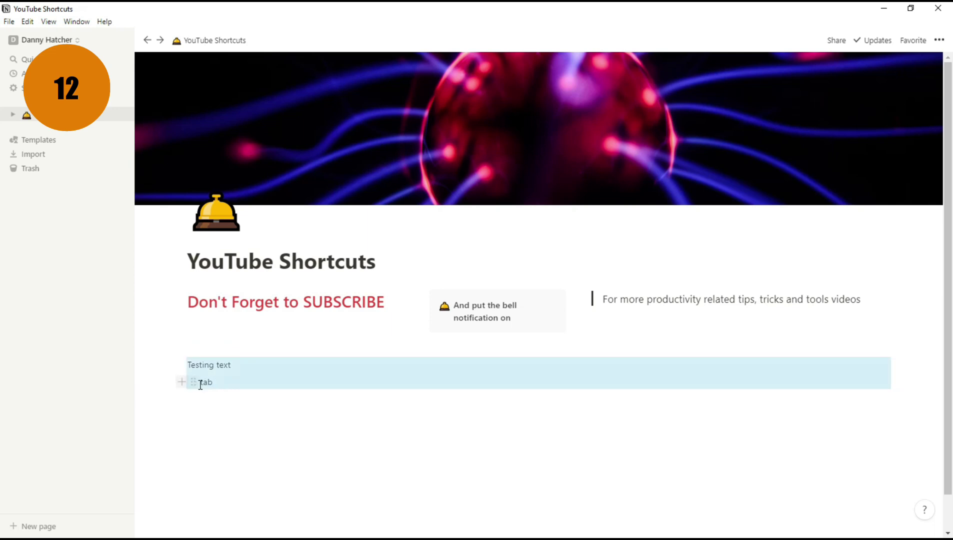
left_click(200, 383)
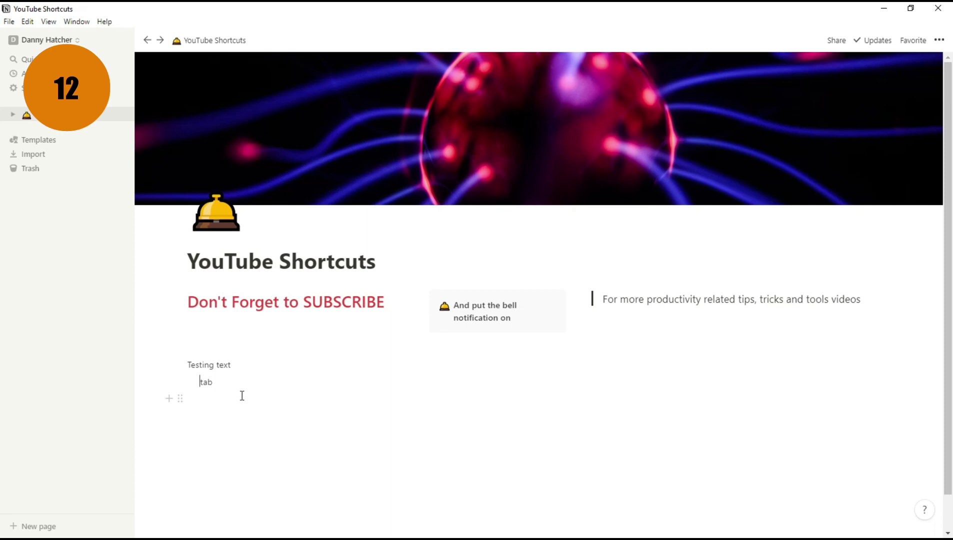
key("shift+Tab")
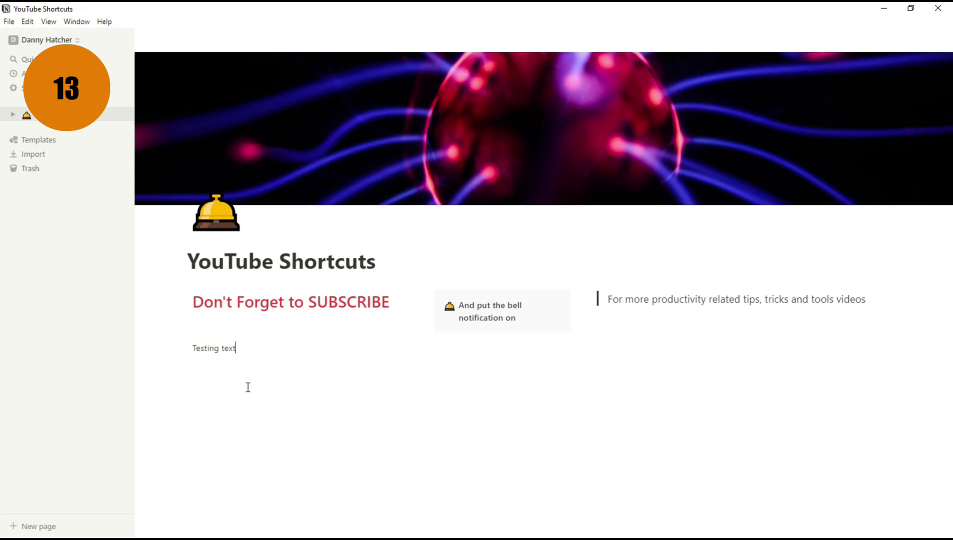
type("/tur")
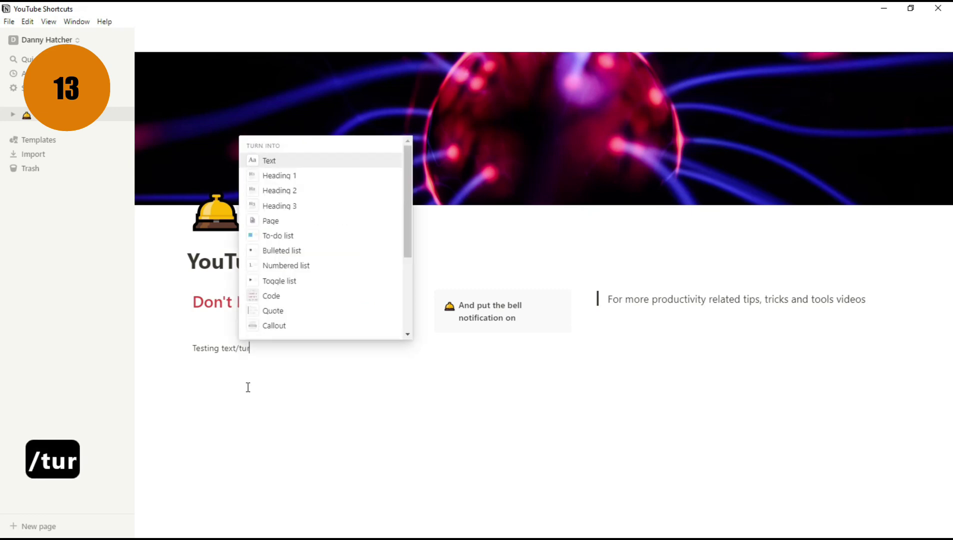
type("nit")
key("Down")
key("Down")
key("Down")
key("Down")
key("Down")
key("Down")
key("Down")
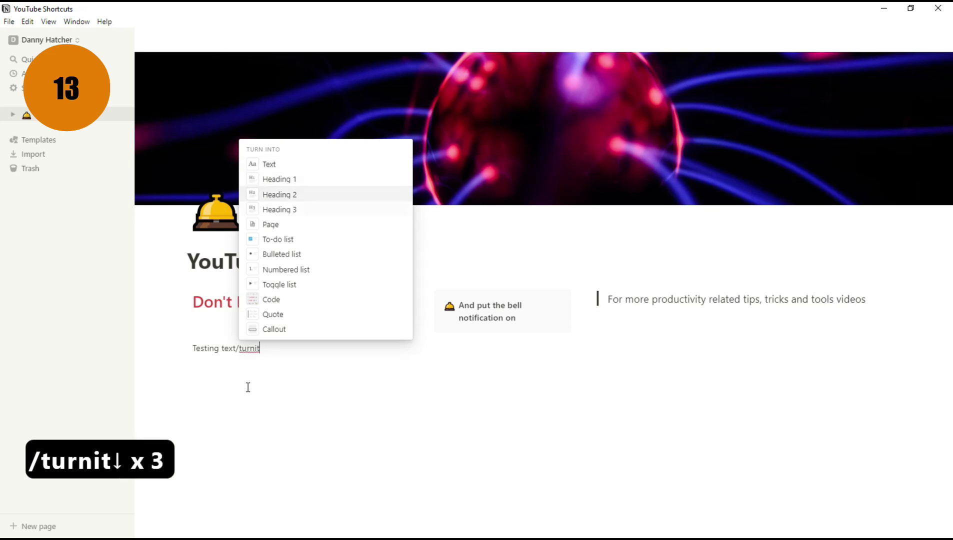
key("Return")
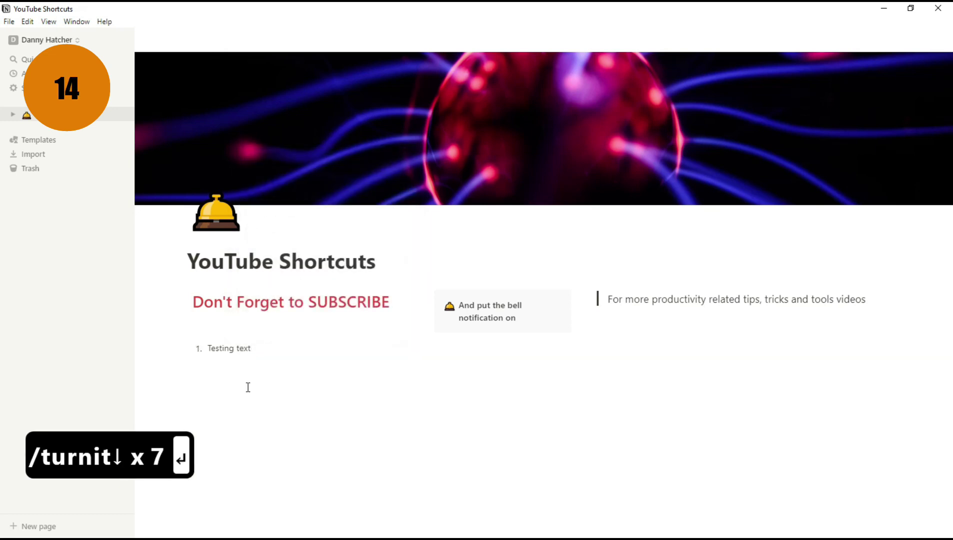
key("ctrl+z")
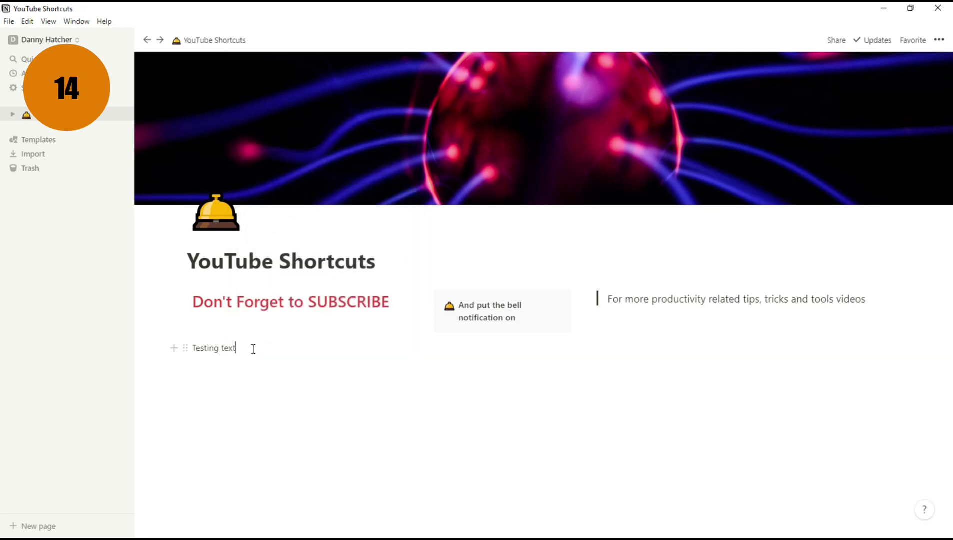
type("/yellow")
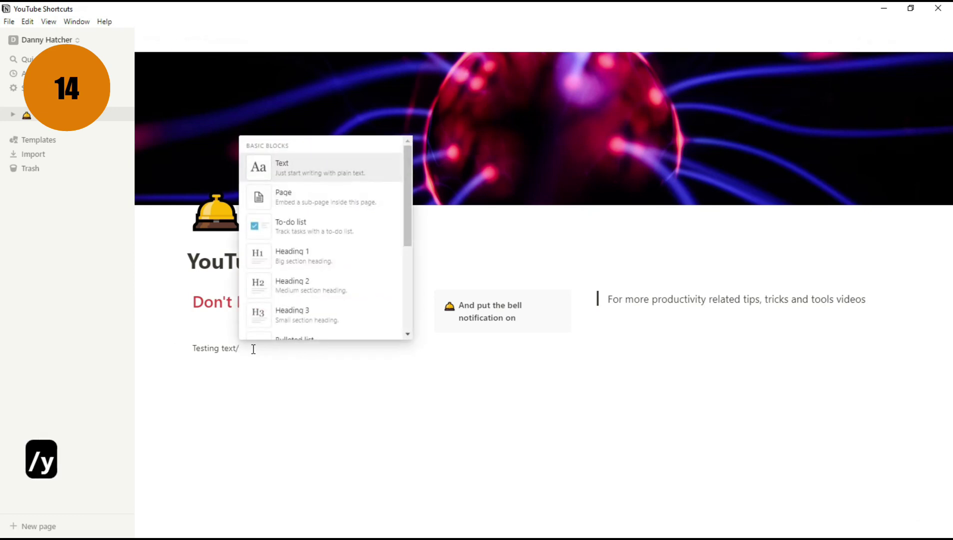
key("Return")
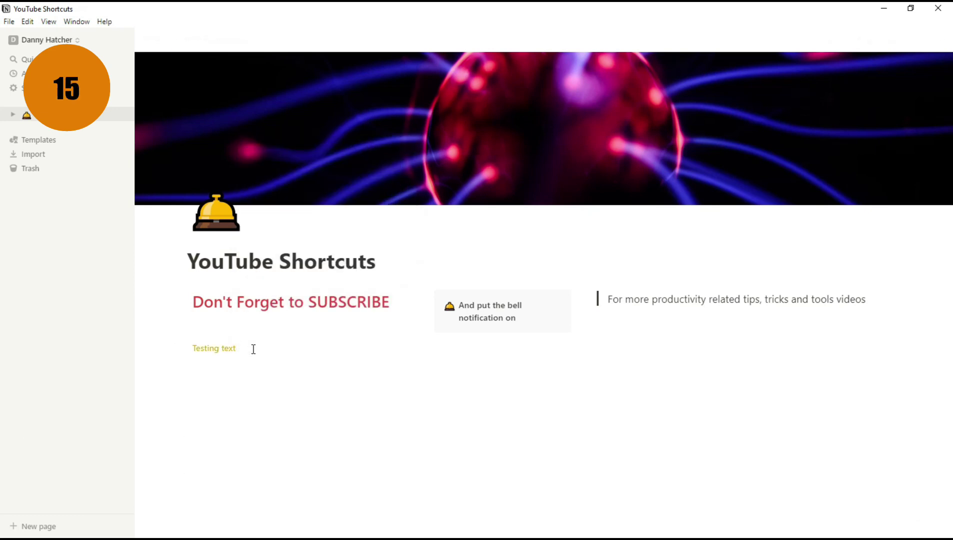
type("/defaul")
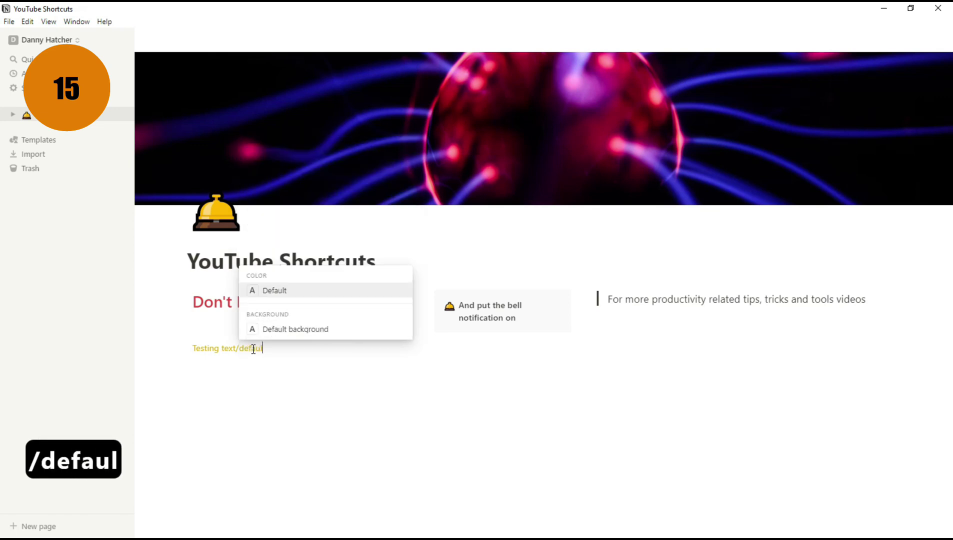
key("Return")
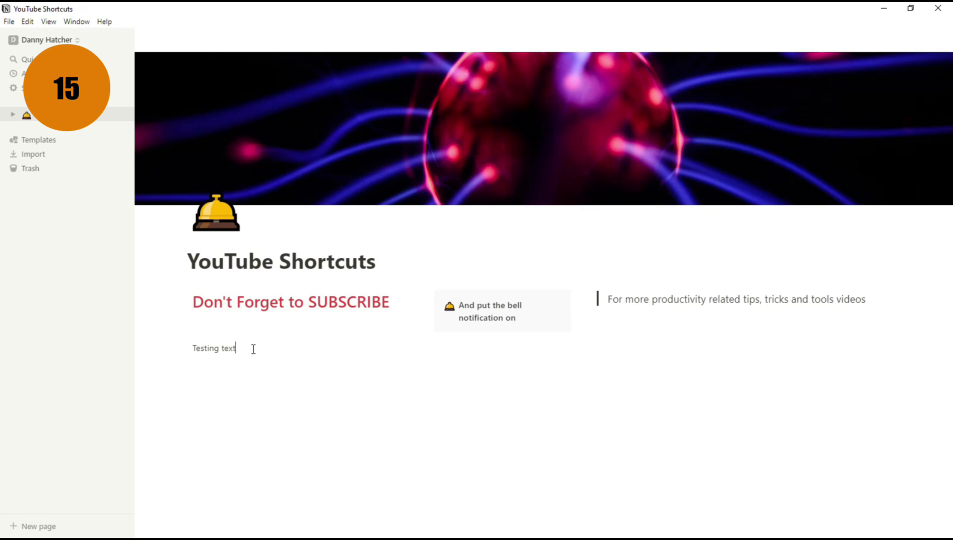
key("ctrl+equal")
key("ctrl+equal")
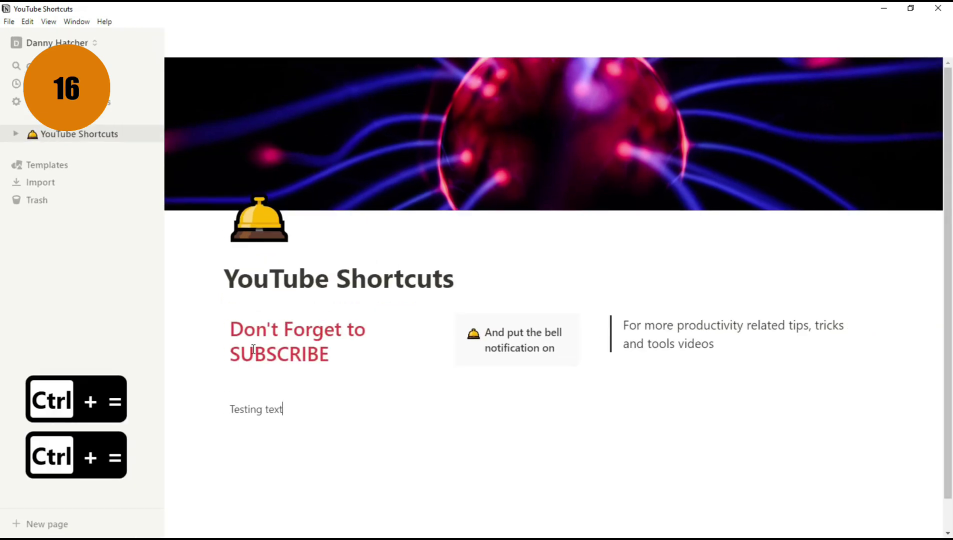
key("ctrl+minus")
key("ctrl+minus")
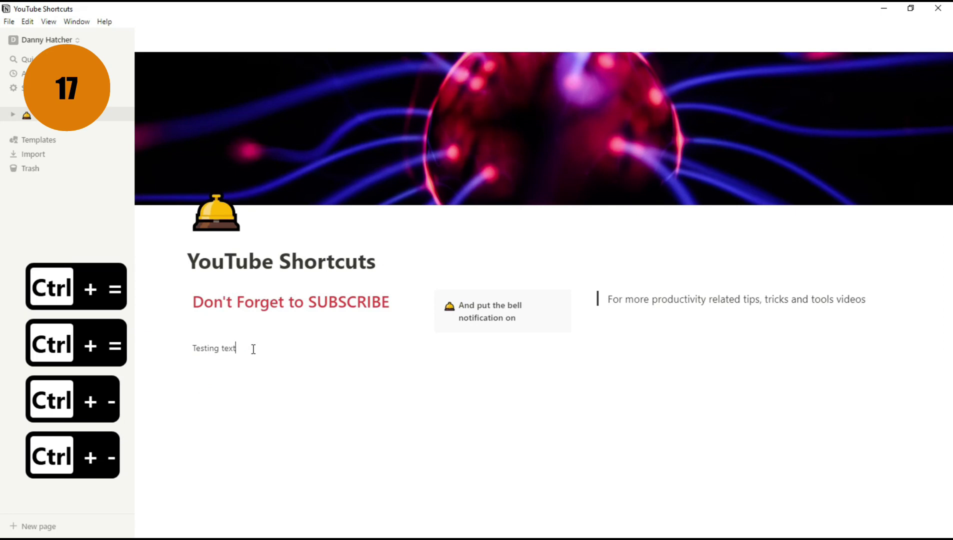
key("Delete")
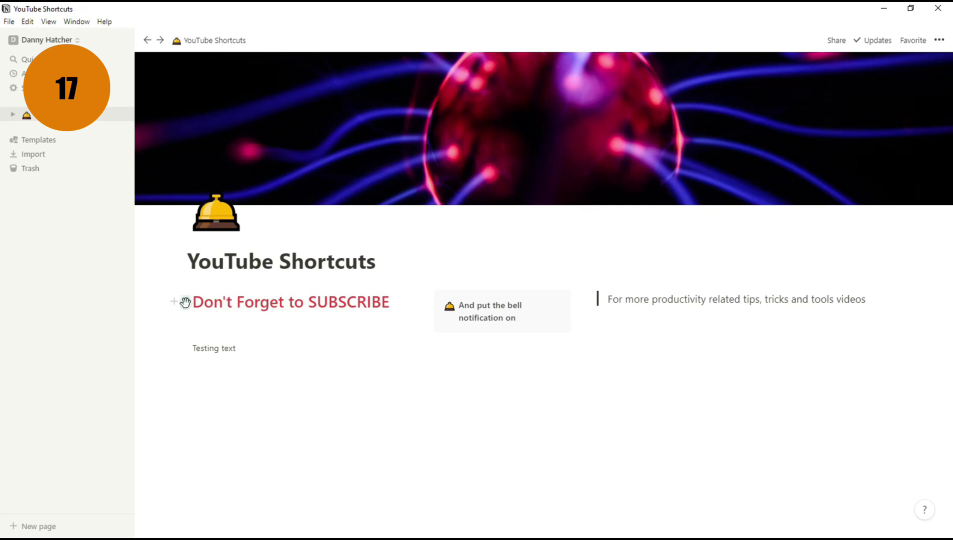
left_click_drag(185, 302, 198, 357)
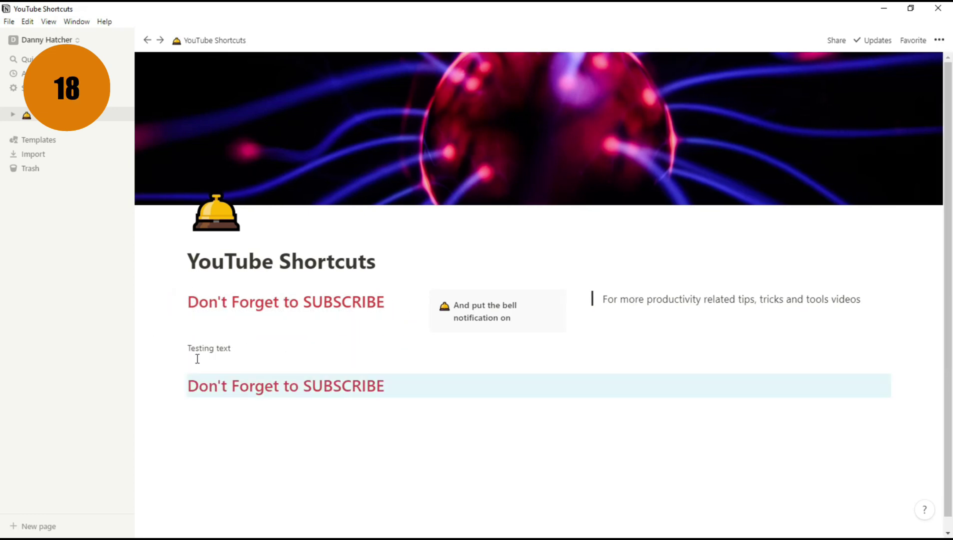
left_click(219, 409)
key("ctrl+z")
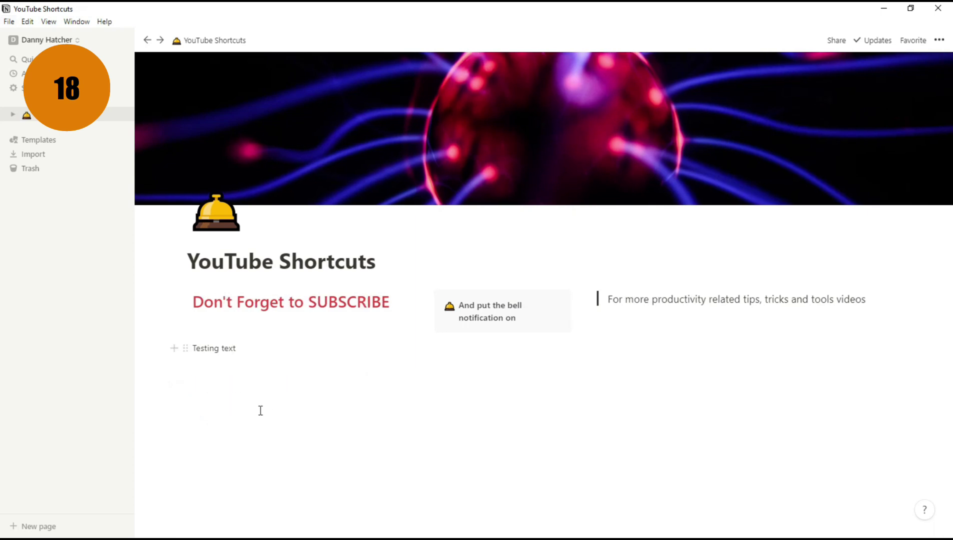
Step: Block-select Testing text, select all and back, then extend and step the selection through the lines
key("Escape")
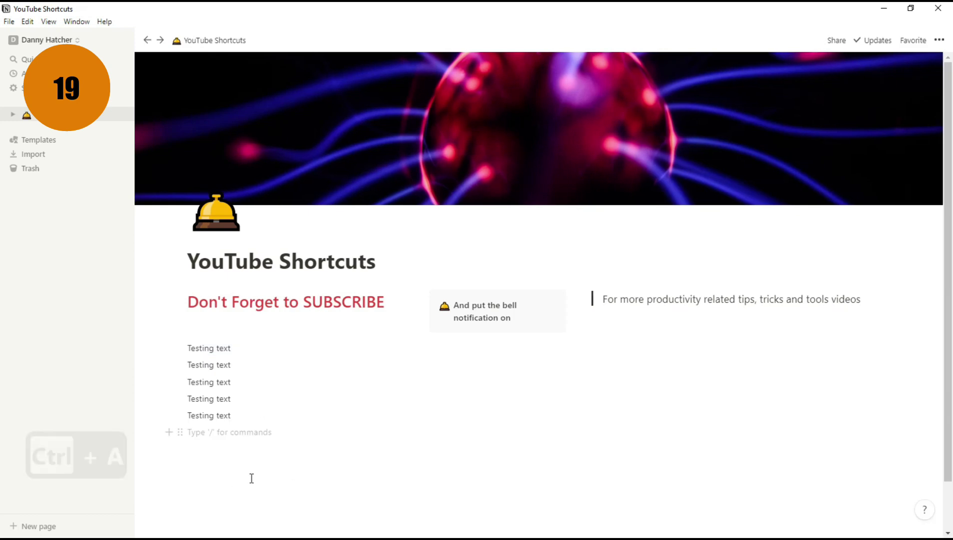
key("ctrl+a")
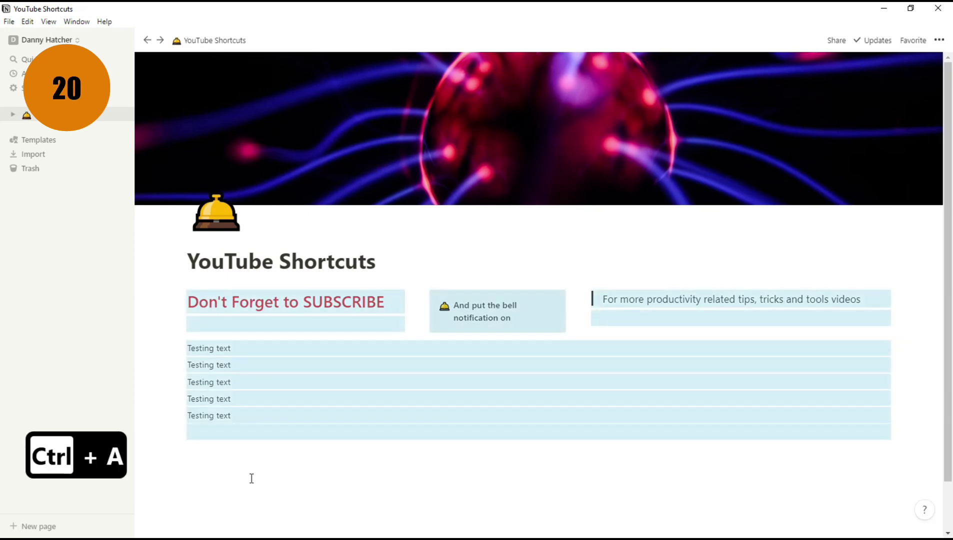
key("Escape")
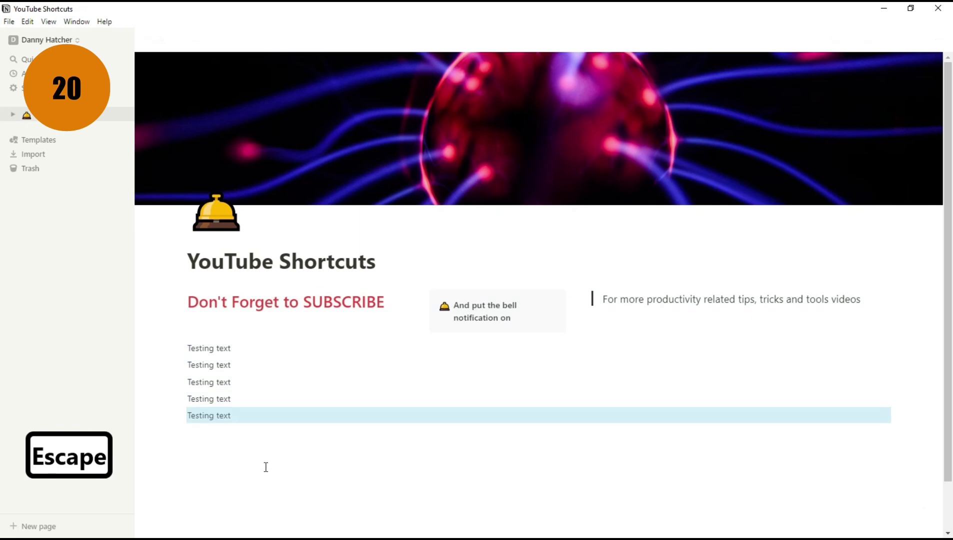
key("shift+Up")
key("shift+Up")
key("shift+Up")
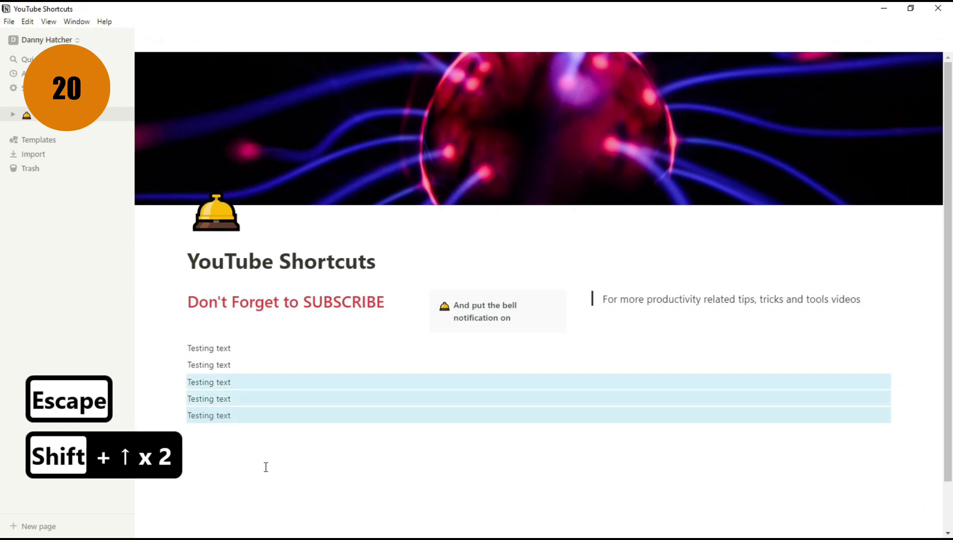
key("Down")
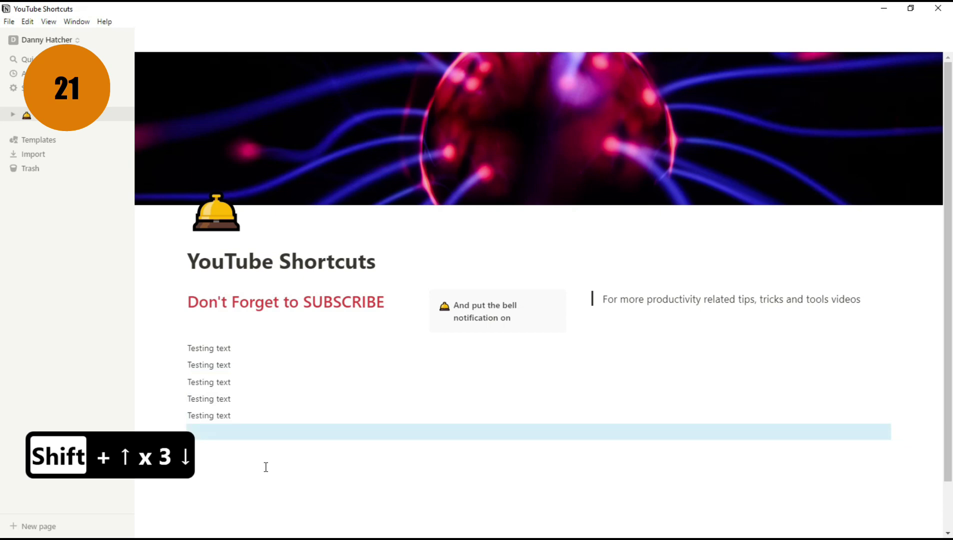
key("Up")
key("Up")
key("Up")
key("Up")
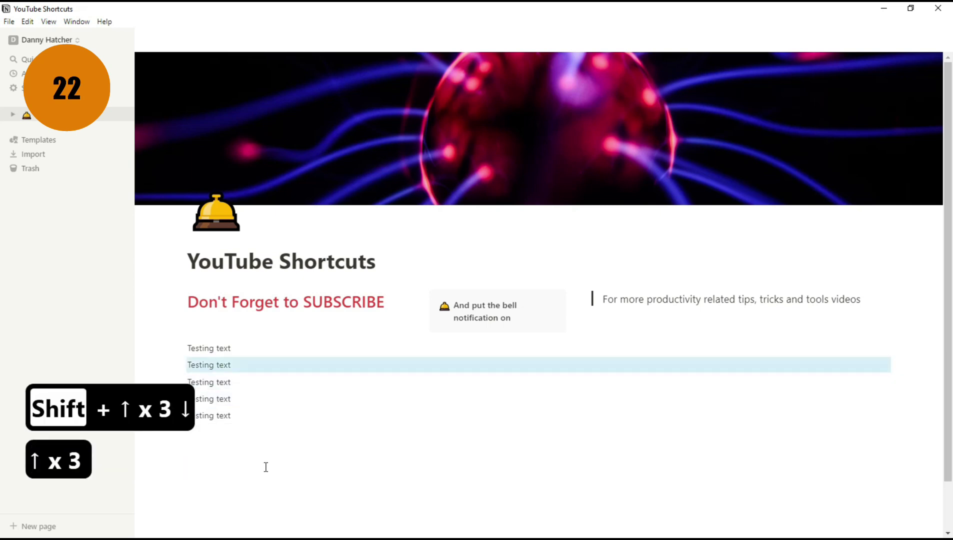
key("Up")
key("Up")
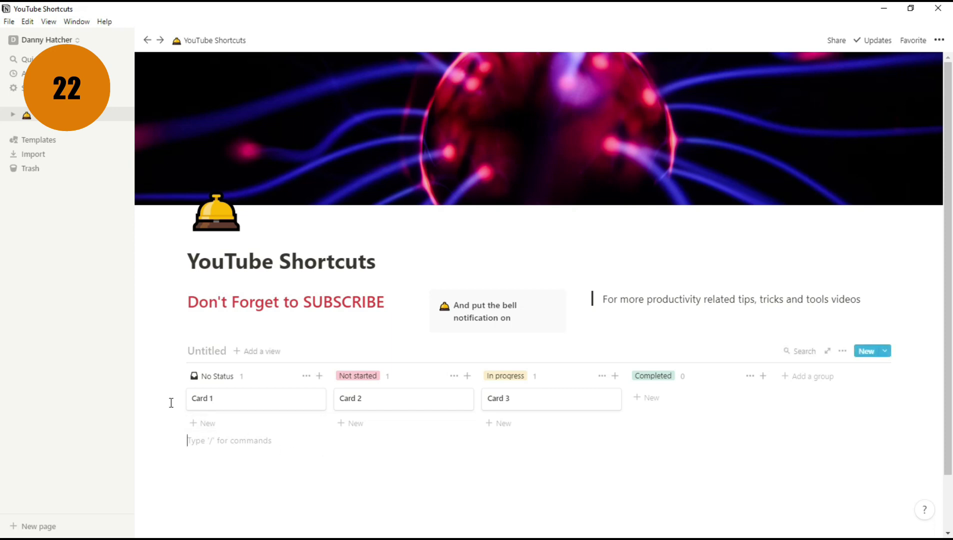
Step: Set Card 1, Card 2 and Card 3 to Status Completed, then remove the board
left_click_drag(170, 400, 516, 401)
key("ctrl+slash")
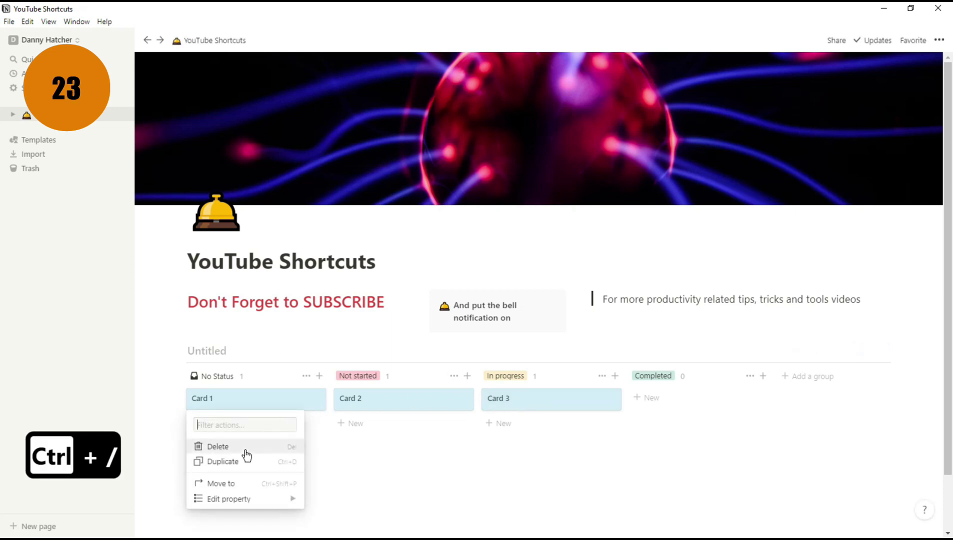
mouse_move(250, 505)
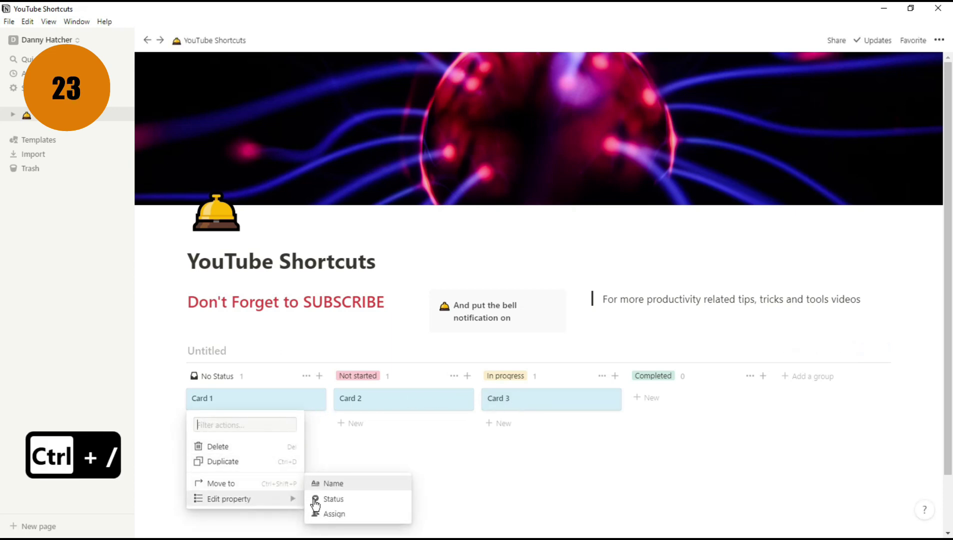
left_click(333, 499)
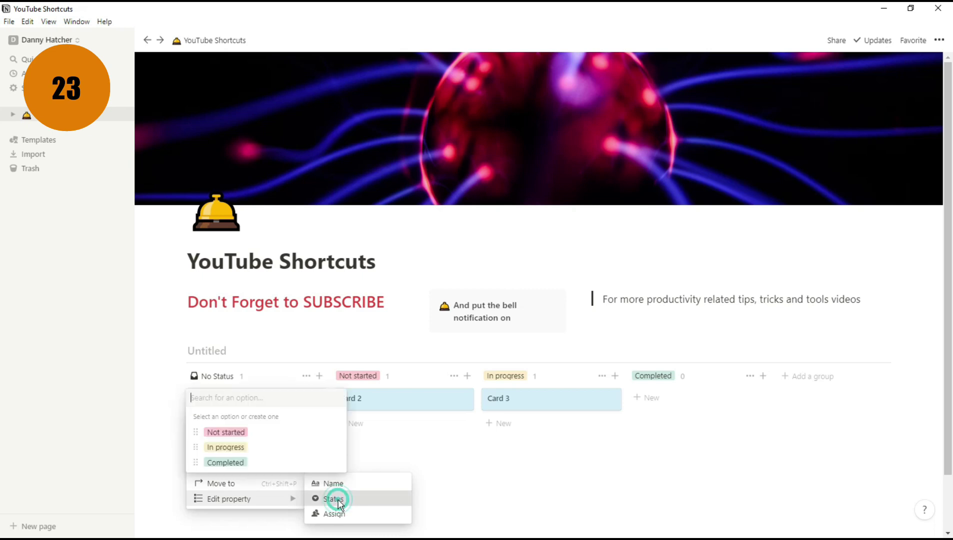
left_click(289, 468)
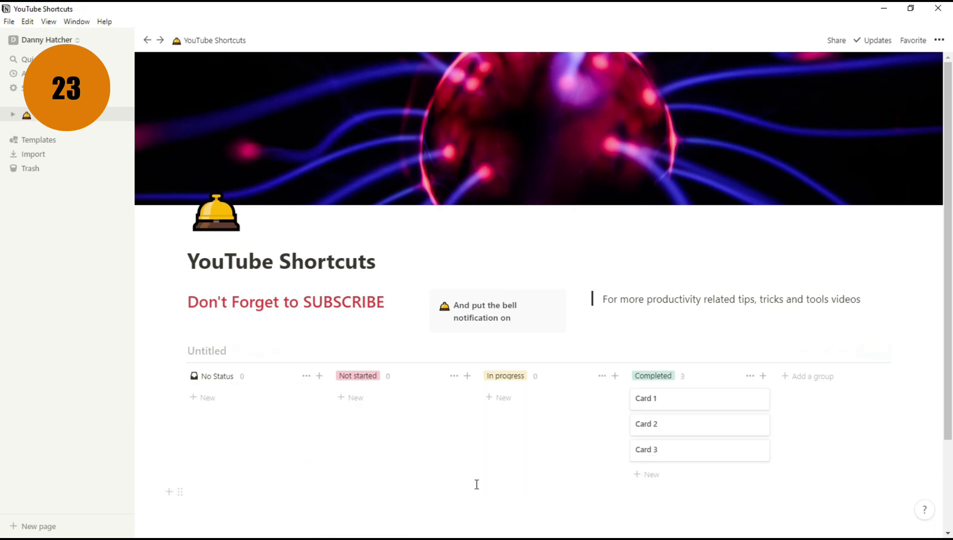
key("ctrl+z")
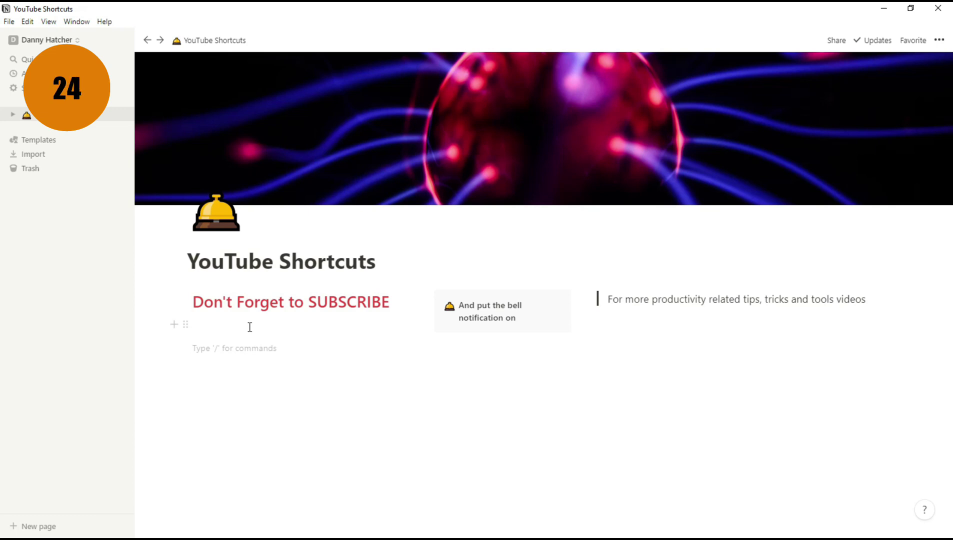
Step: Hide the sidebar, then expand and collapse all three Test toggles with Ctrl+Alt+T
key("ctrl+backslash")
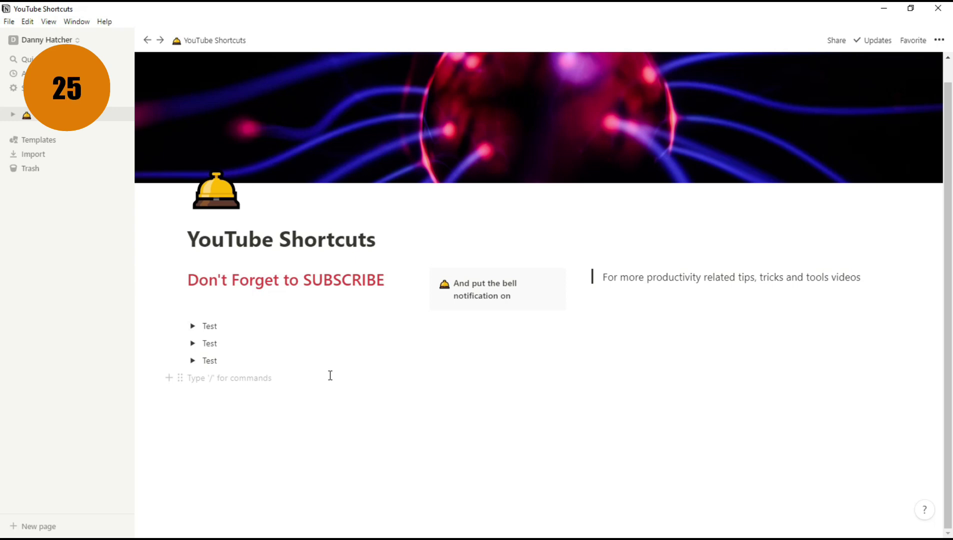
key("ctrl+alt+t")
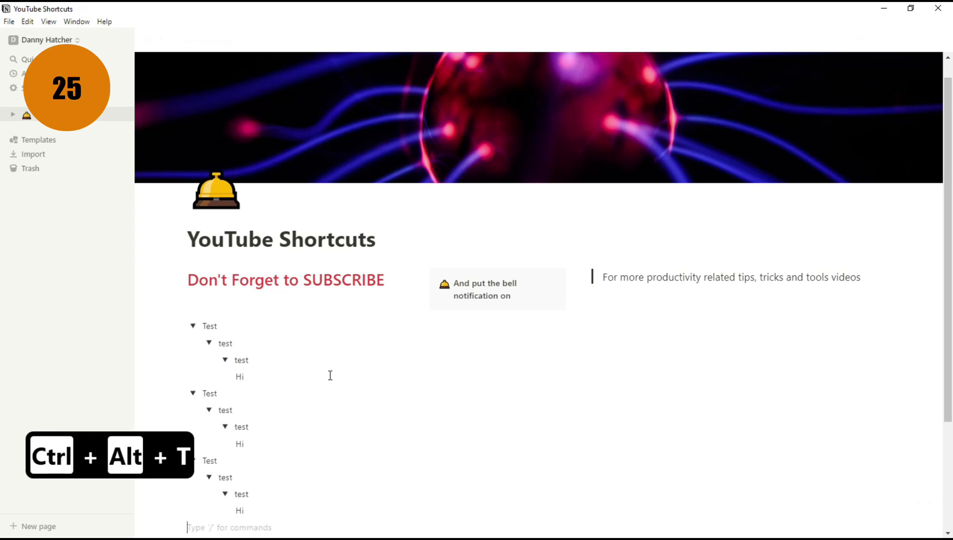
key("ctrl+alt+t")
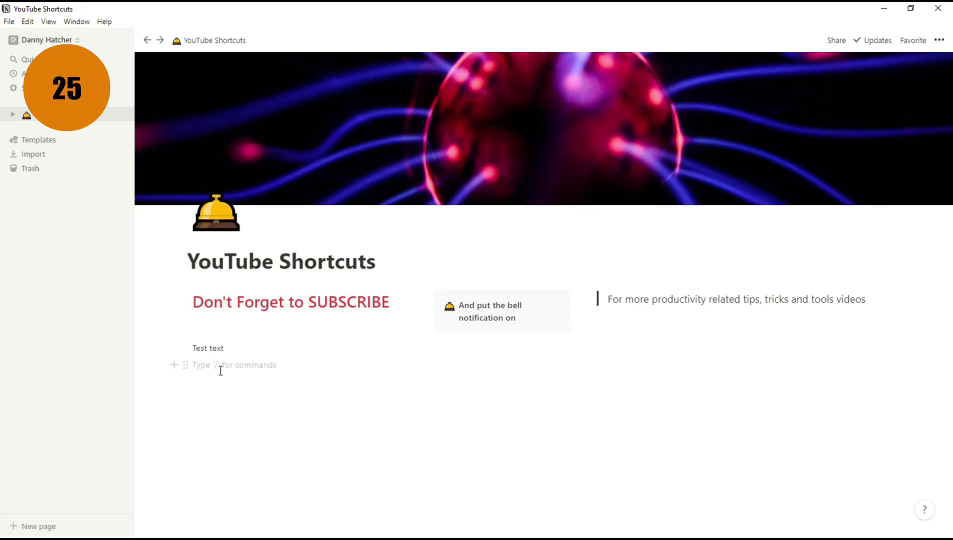
Step: Move Test text into a right-hand column and make it heading 1, 2, then 3
left_click_drag(185, 348, 453, 372)
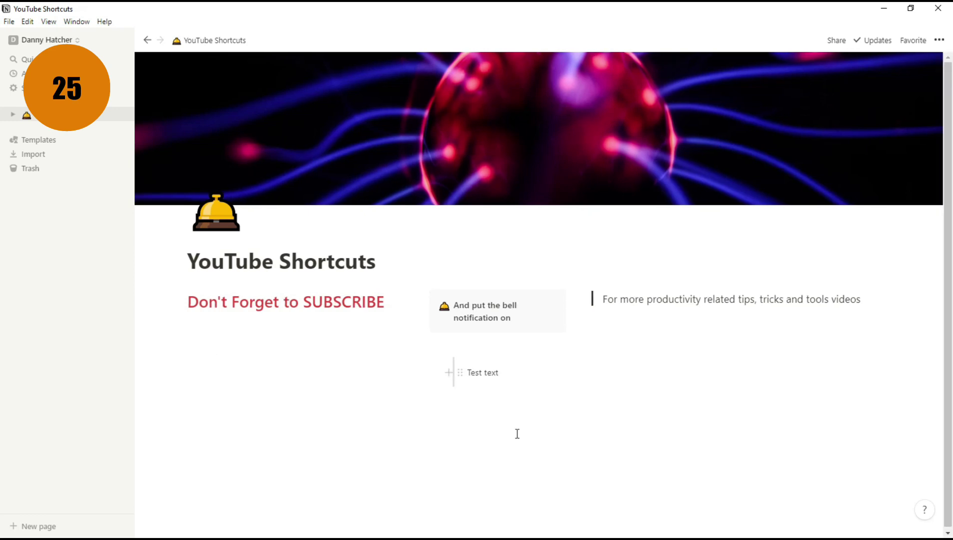
key("ctrl+shift+1")
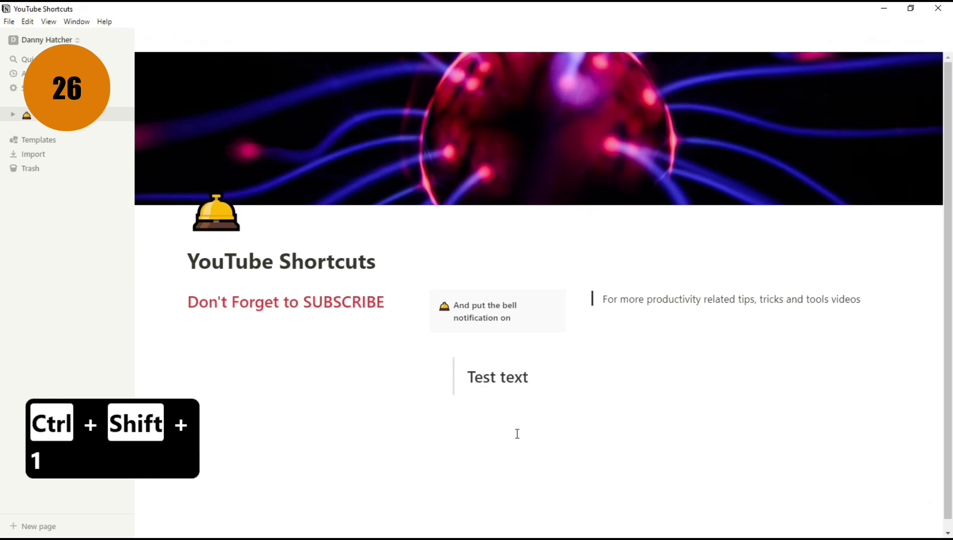
key("ctrl+shift+2")
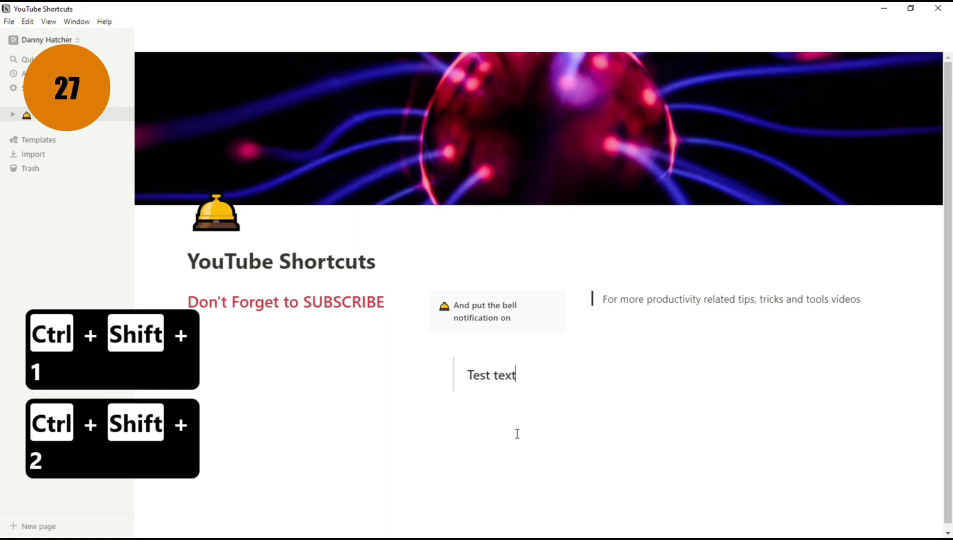
key("ctrl+shift+3")
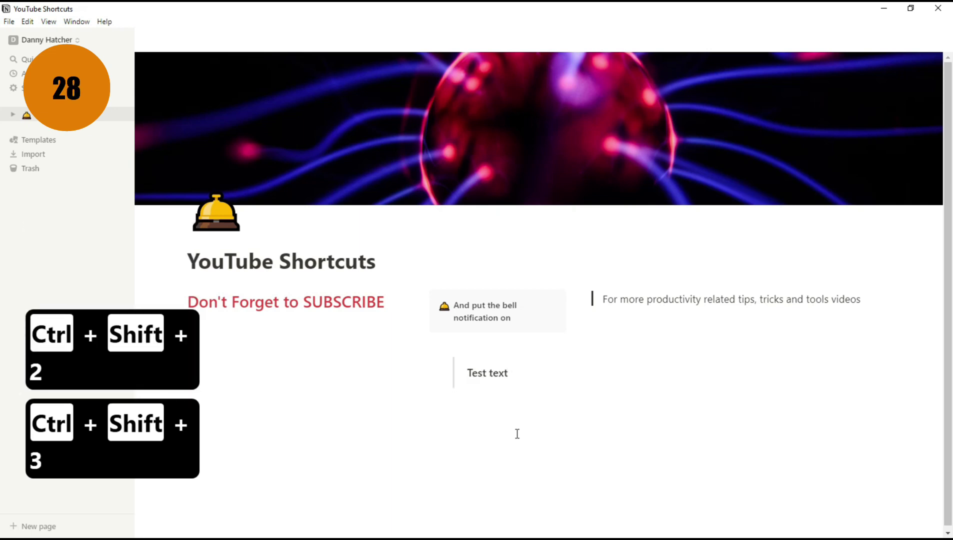
Step: Convert Test text to a to-do, bullet, numbered item, toggle, code block, then a page
key("ctrl+shift+4")
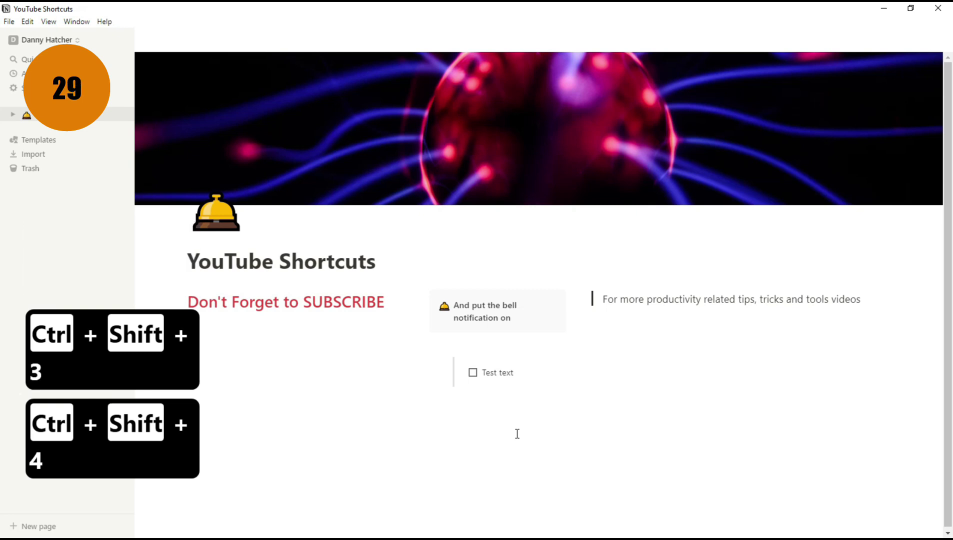
key("ctrl+shift+5")
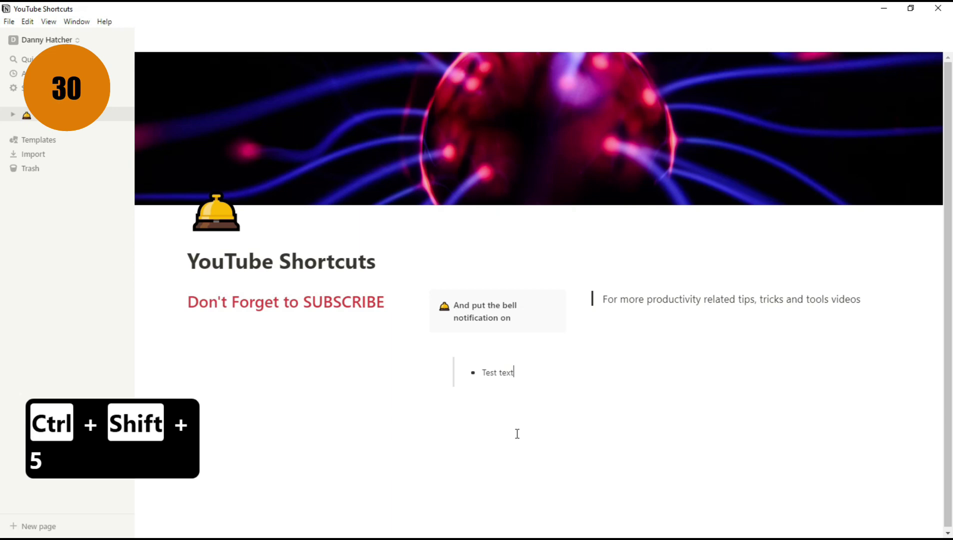
key("ctrl+shift+6")
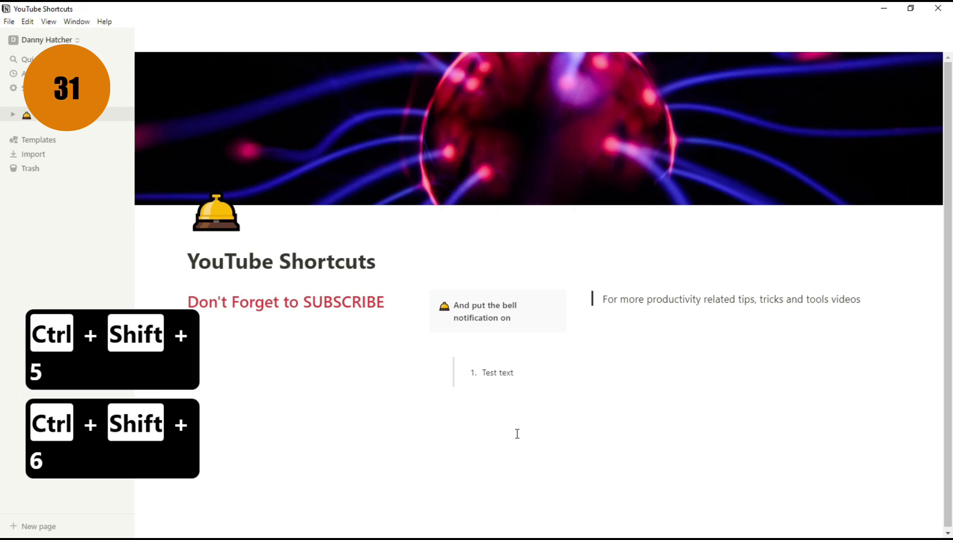
key("ctrl+shift+7")
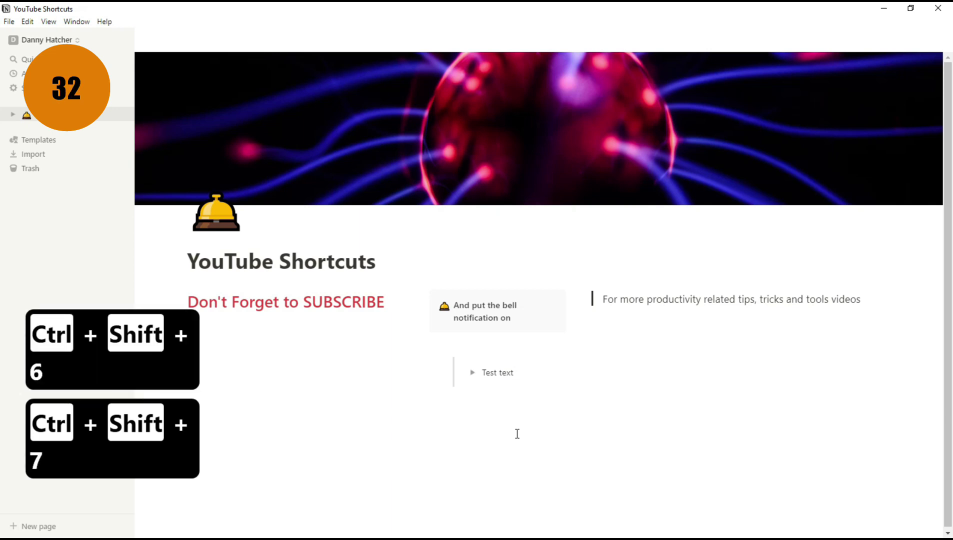
key("ctrl+shift+8")
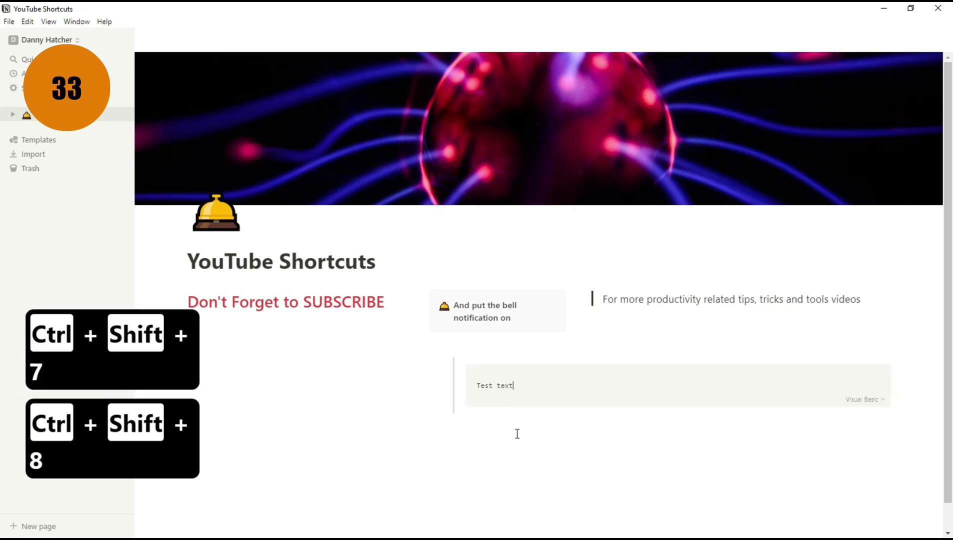
key("ctrl+shift+9")
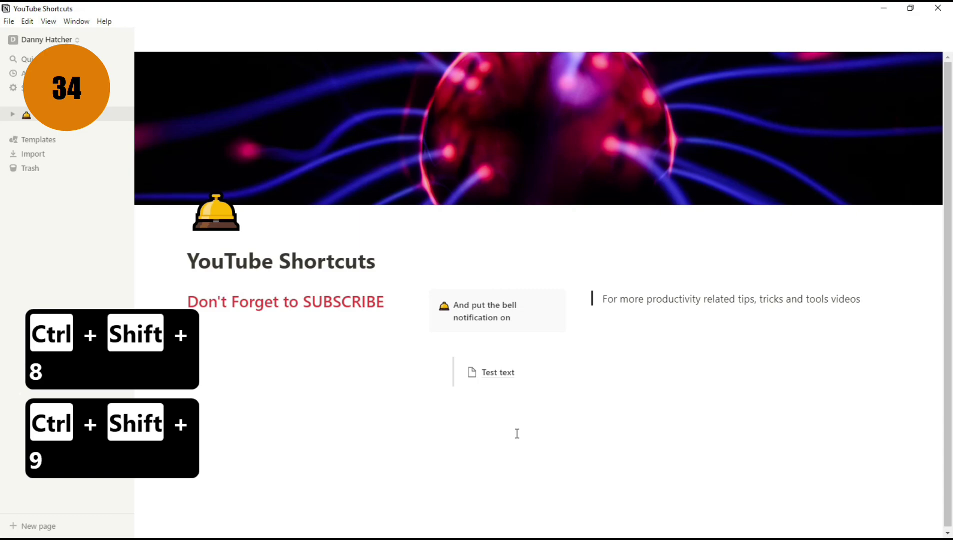